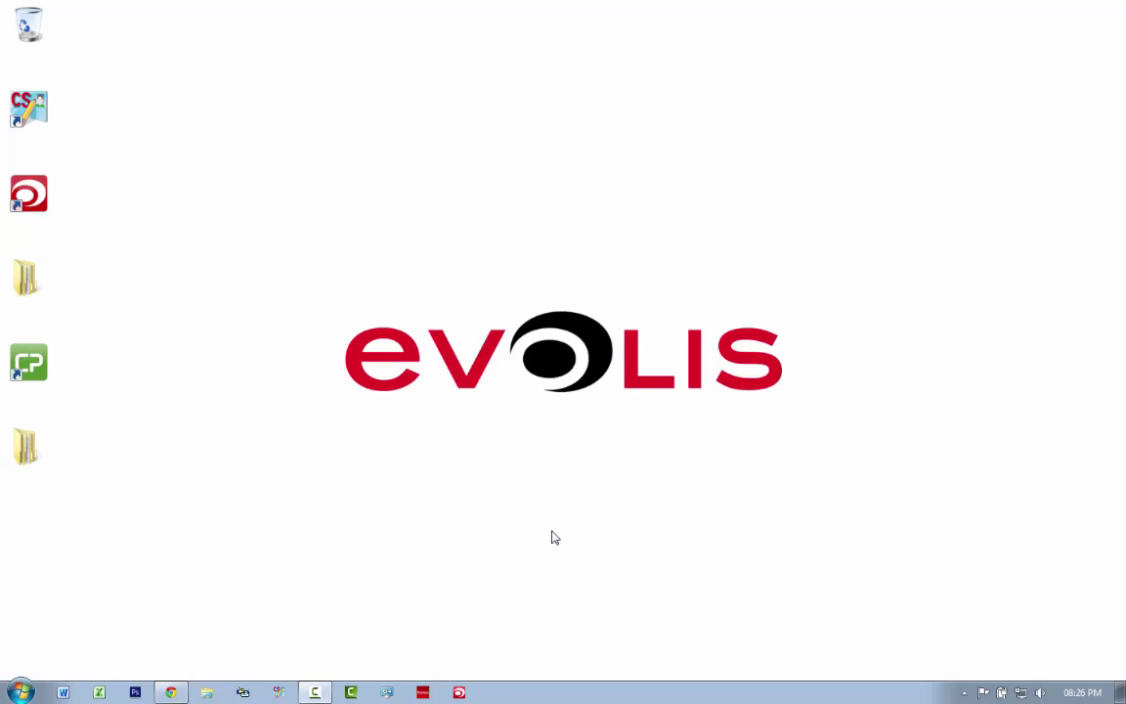
# Launch cardPresso from its desktop shortcut to reach the CR80 card type choice.
pyautogui.click(28, 364)
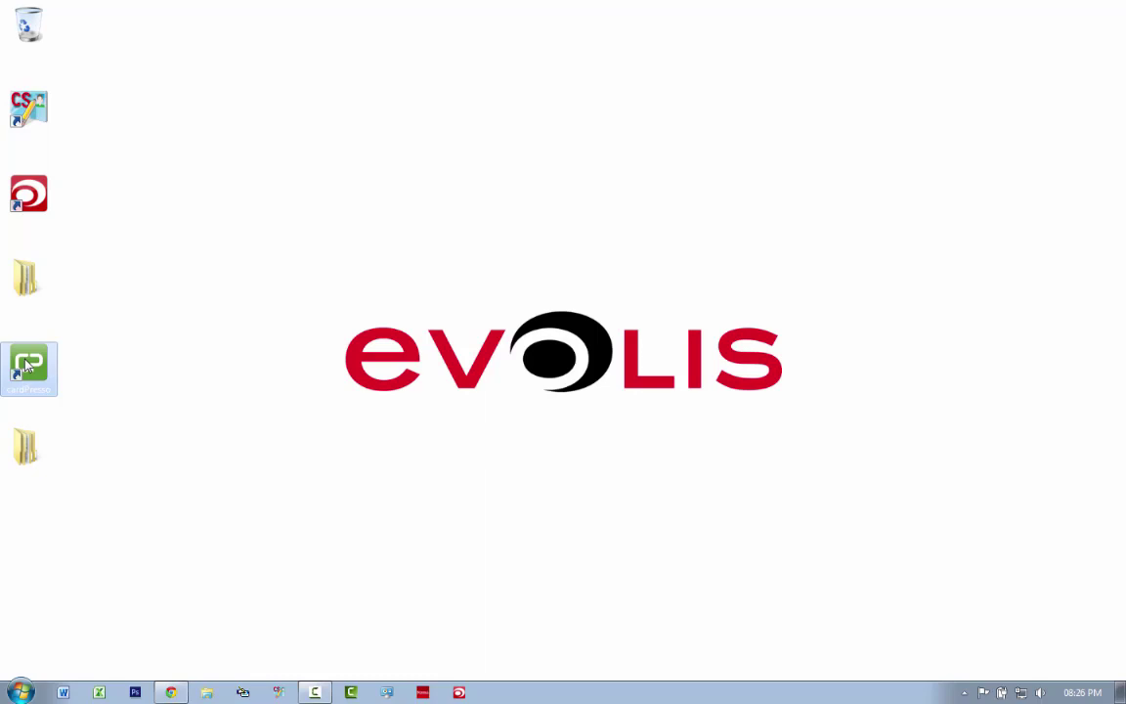
pyautogui.doubleClick(28, 364)
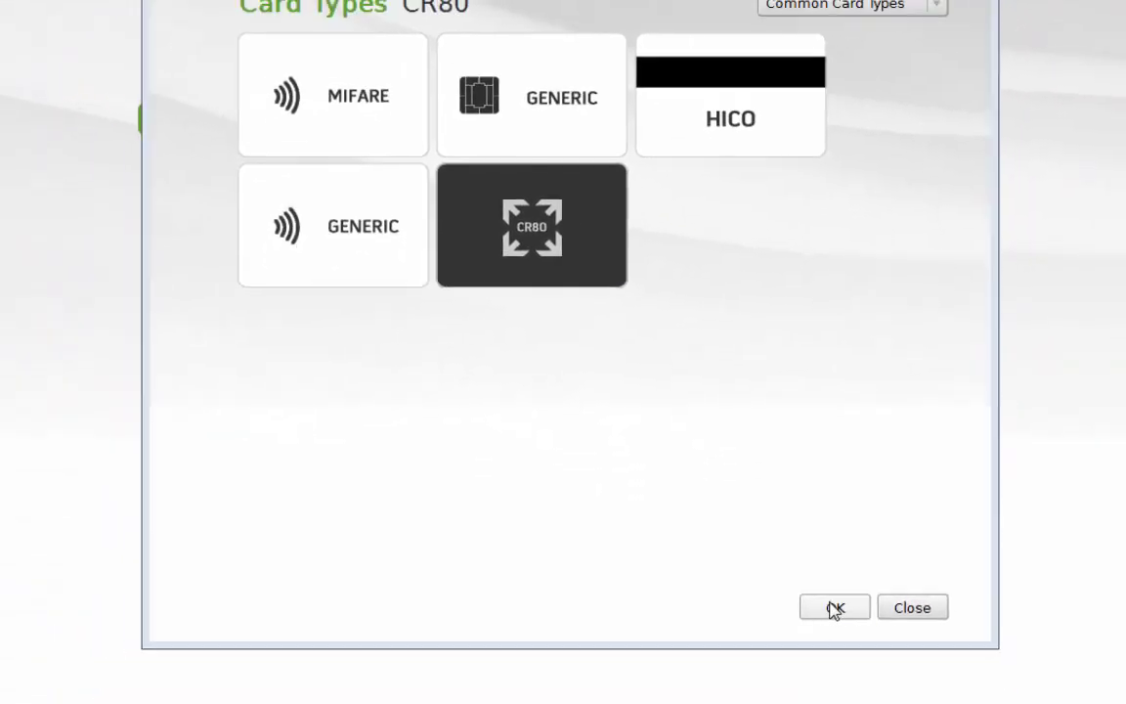
# Open a blank CR80 card and start a database connection using the Direct Excel File Driver.
pyautogui.click(828, 620)
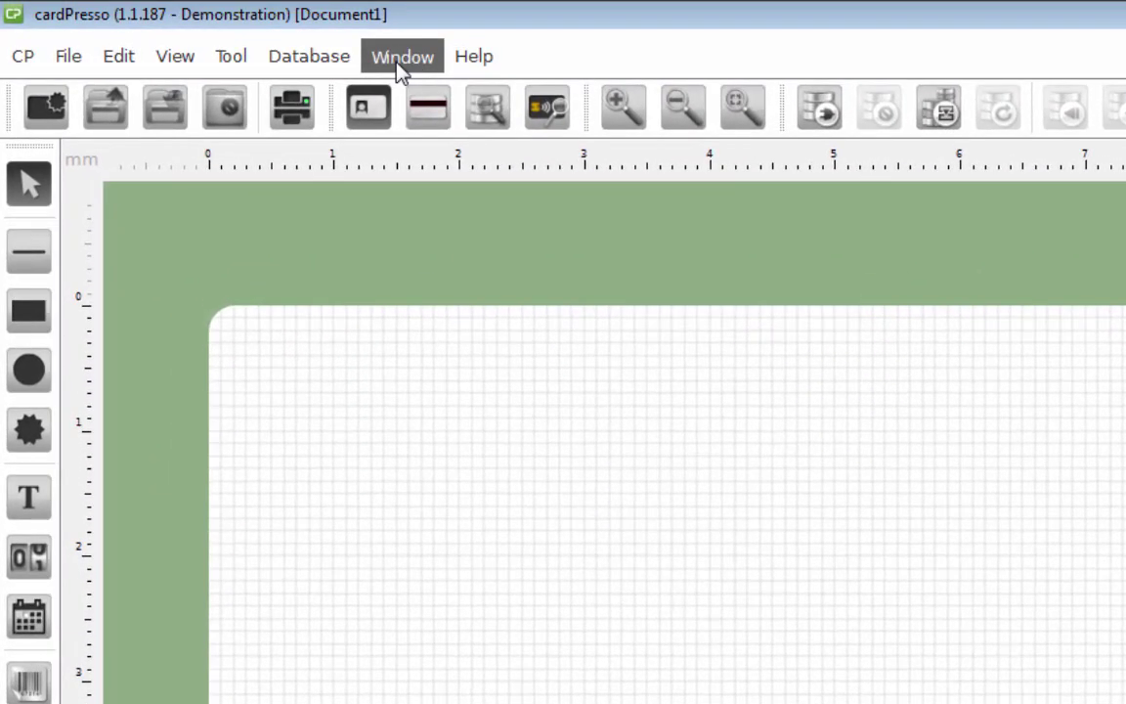
pyautogui.click(326, 56)
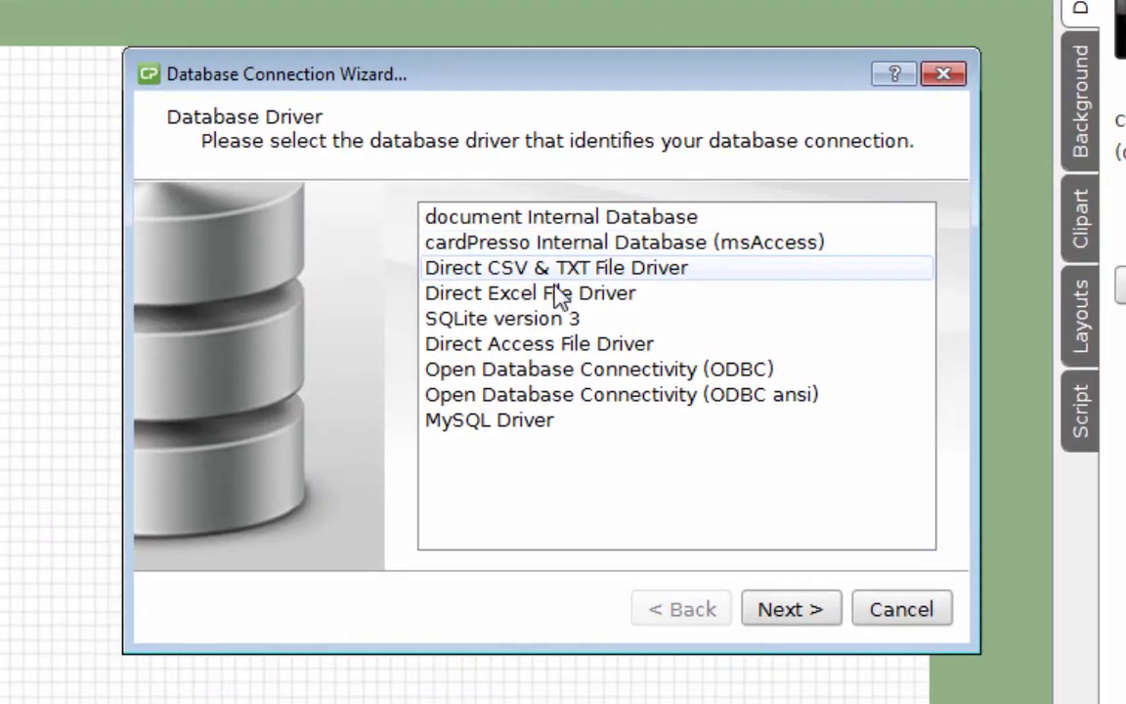
pyautogui.click(558, 296)
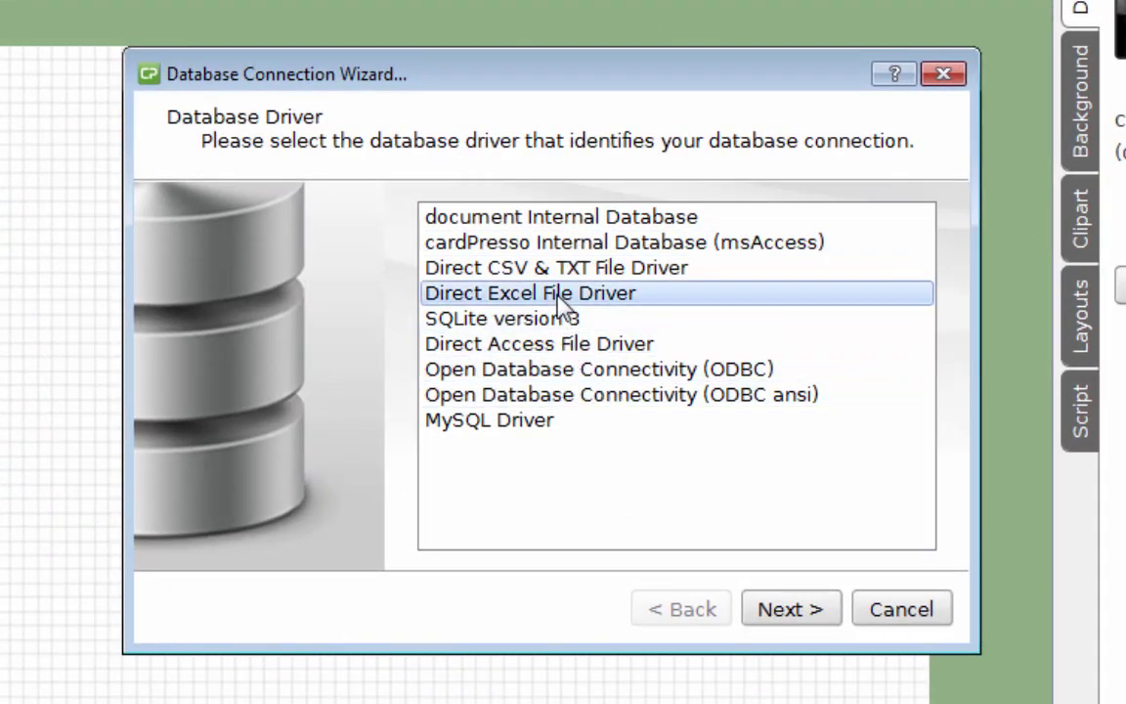
pyautogui.click(797, 614)
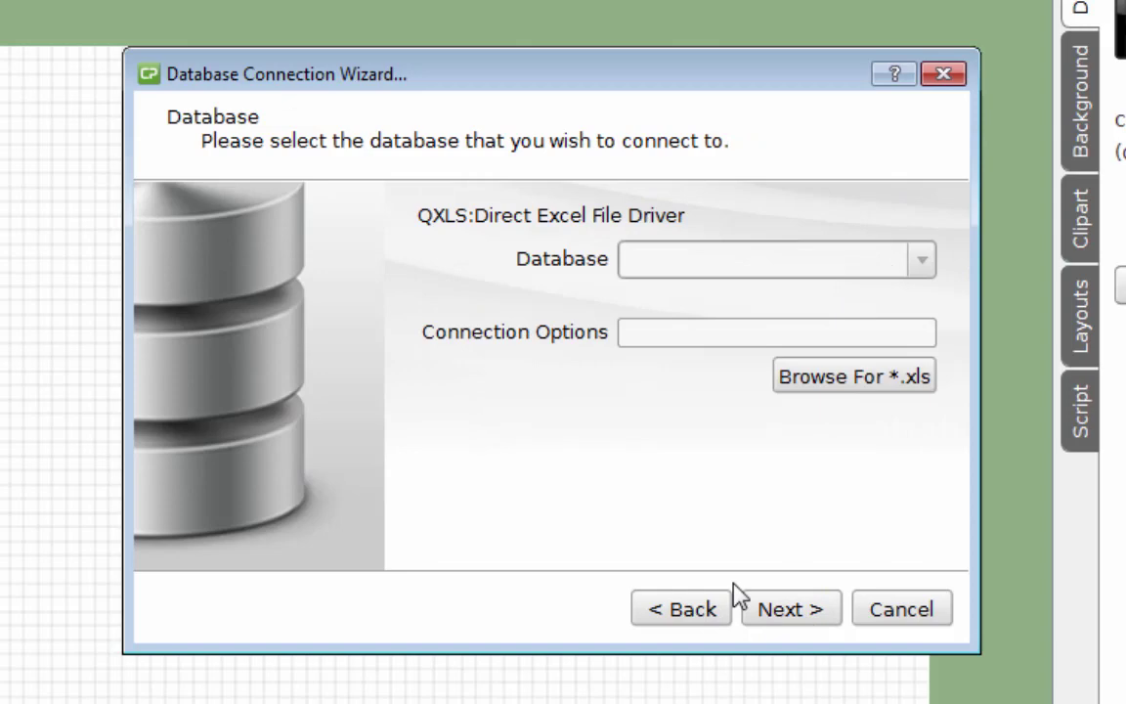
pyautogui.click(696, 610)
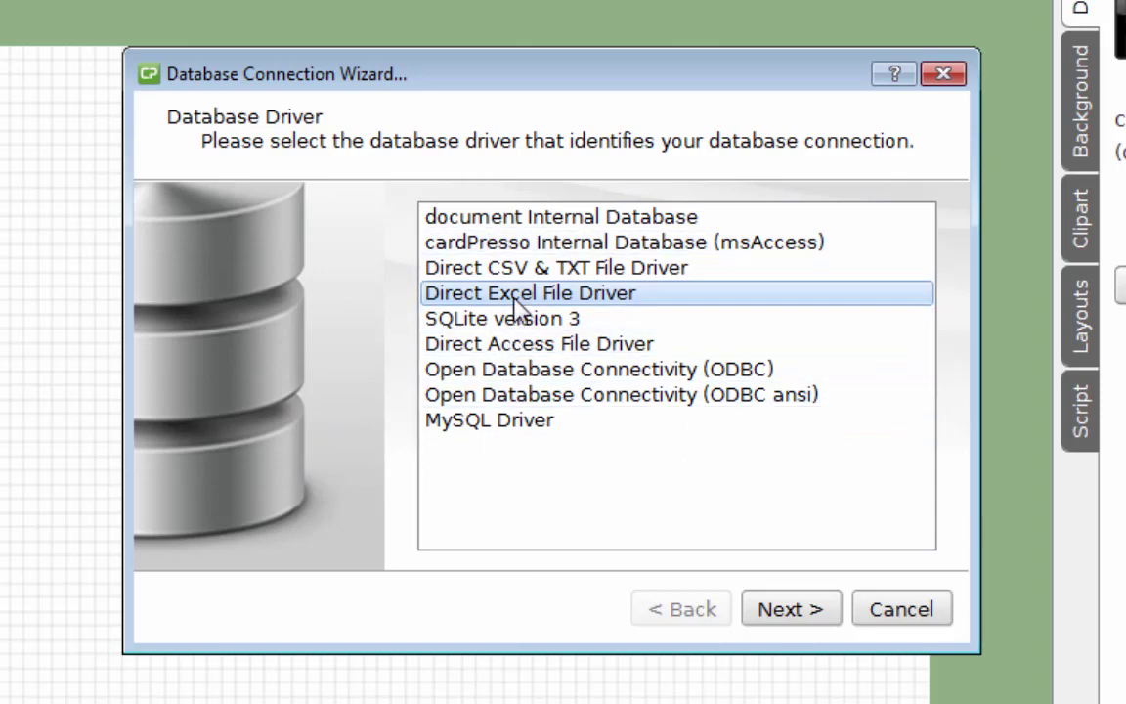
pyautogui.click(798, 610)
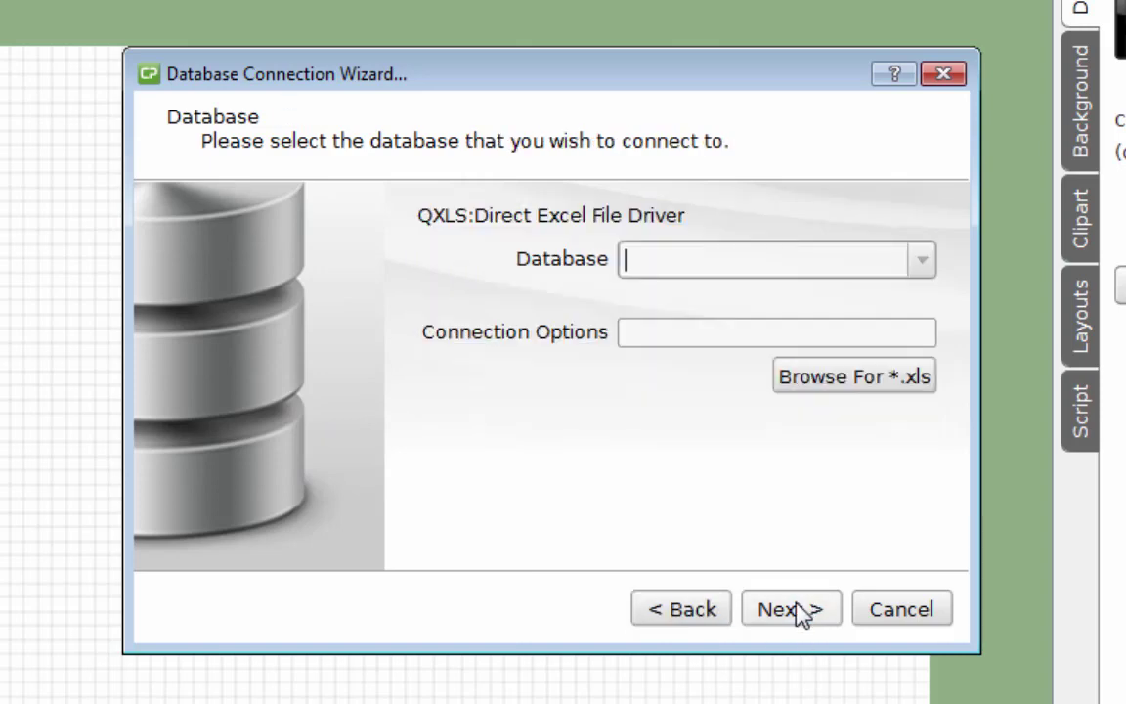
pyautogui.click(652, 620)
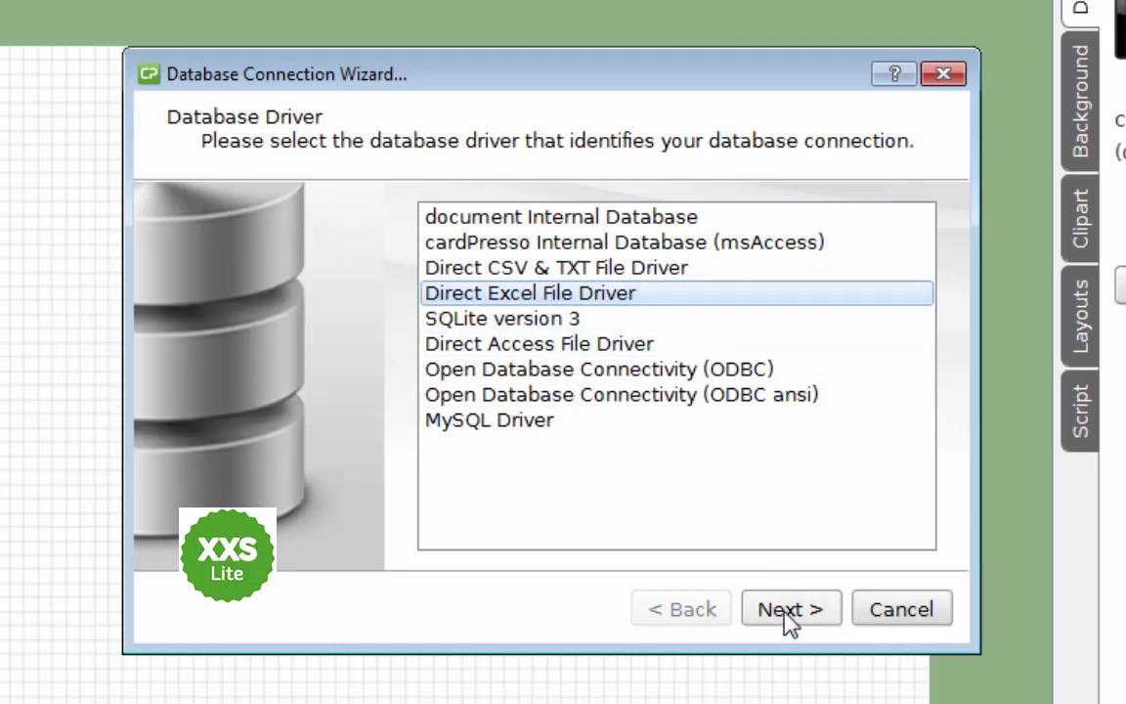
pyautogui.click(790, 611)
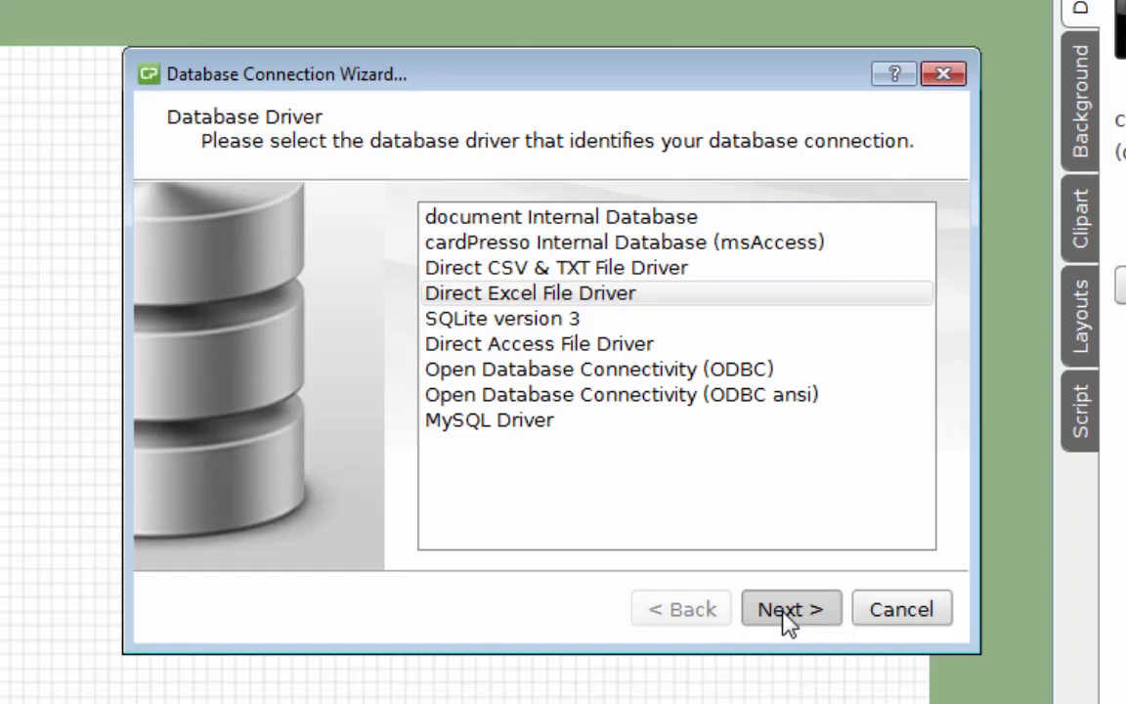
# Select persondb1 from Desktop > EXAMPLE PROJECT > DATABASES as the Excel database file.
pyautogui.click(826, 369)
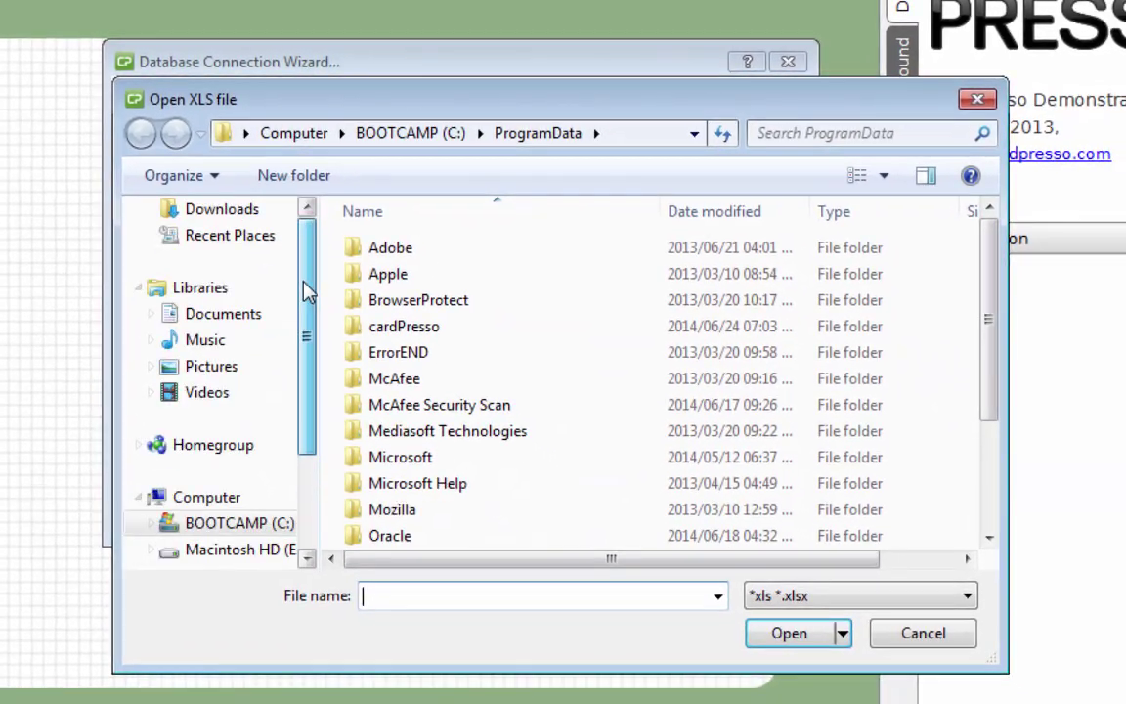
pyautogui.scroll(2, 304, 293)
pyautogui.click(223, 246)
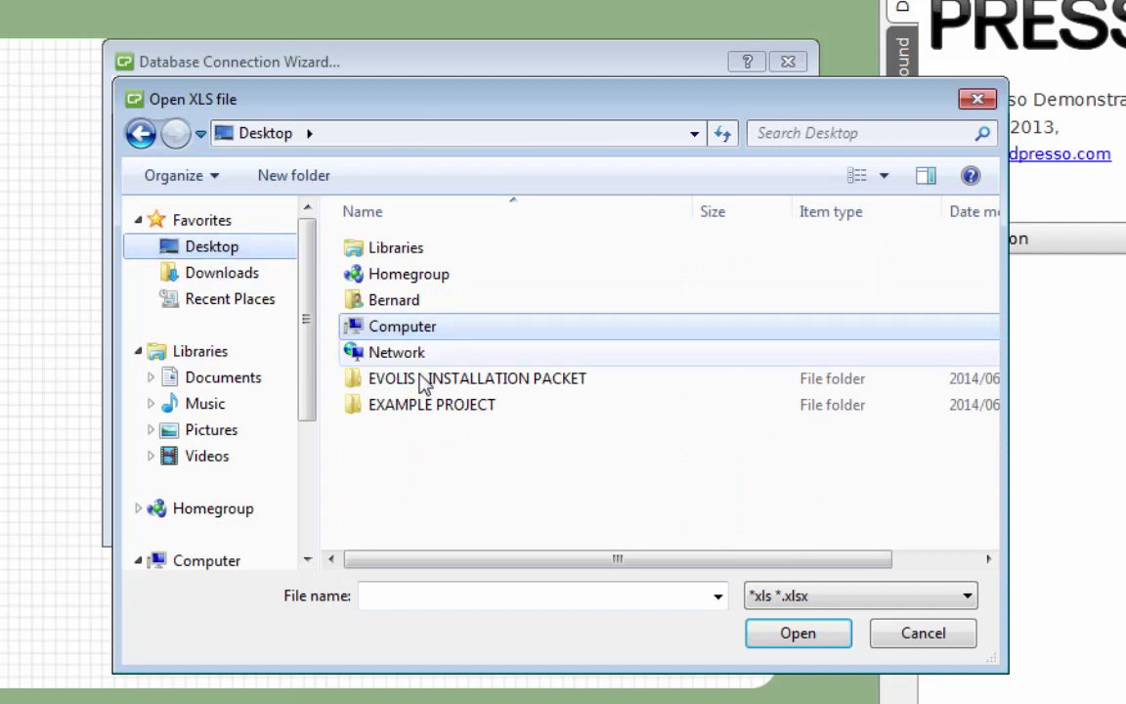
pyautogui.doubleClick(413, 405)
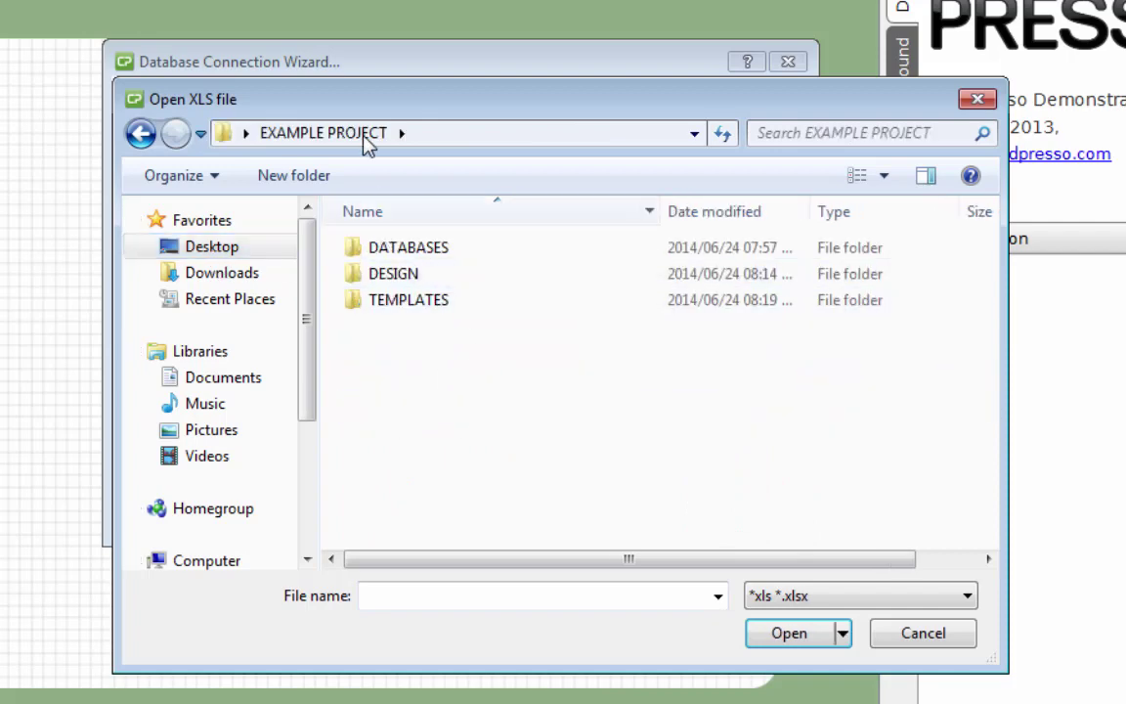
pyautogui.doubleClick(366, 250)
pyautogui.click(391, 258)
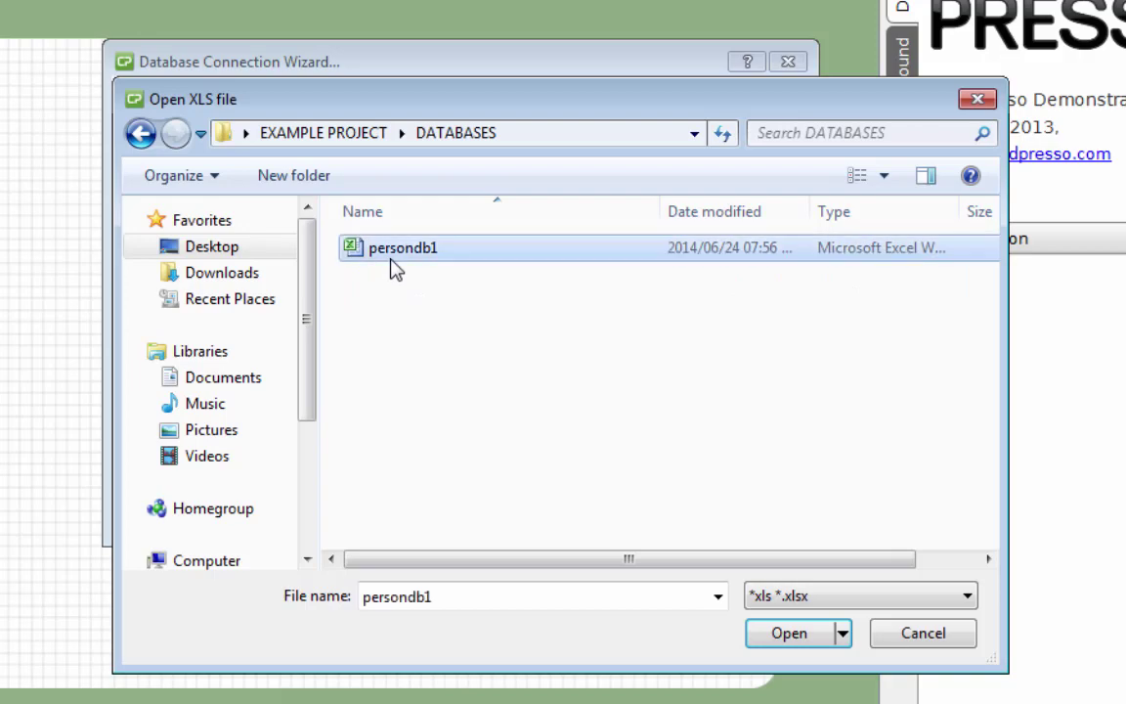
pyautogui.click(816, 633)
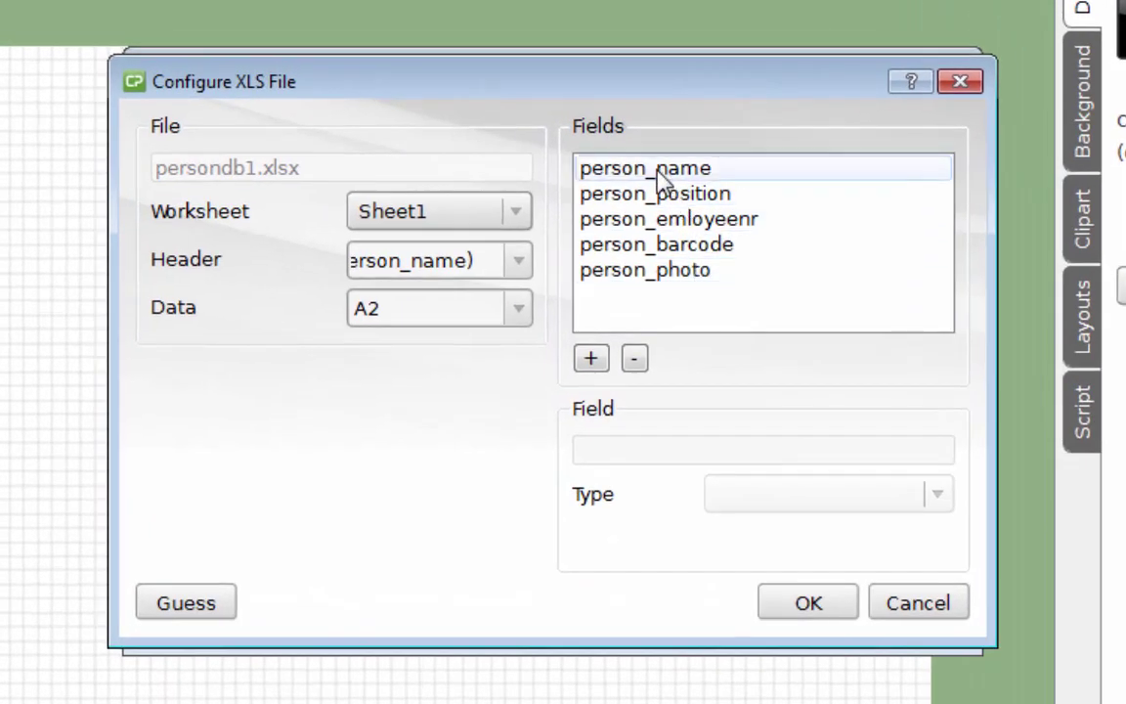
# Accept the persondb1 table, all six columns, and EXCEL_ROW as guide and order column.
pyautogui.click(824, 606)
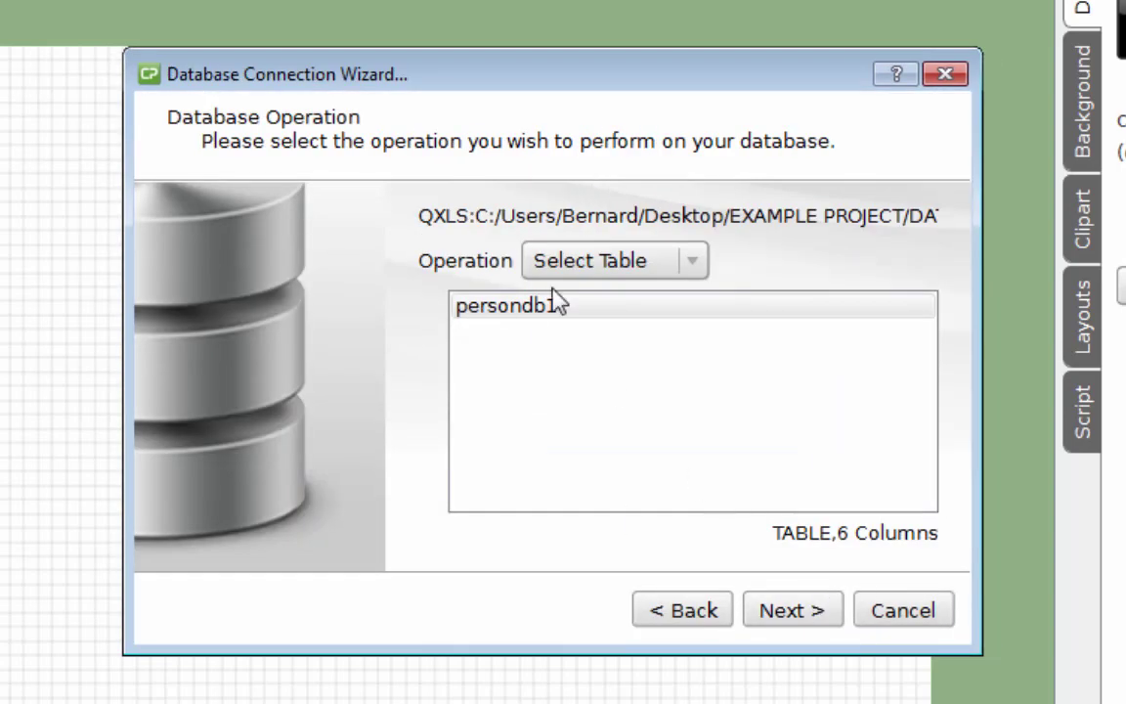
pyautogui.click(789, 614)
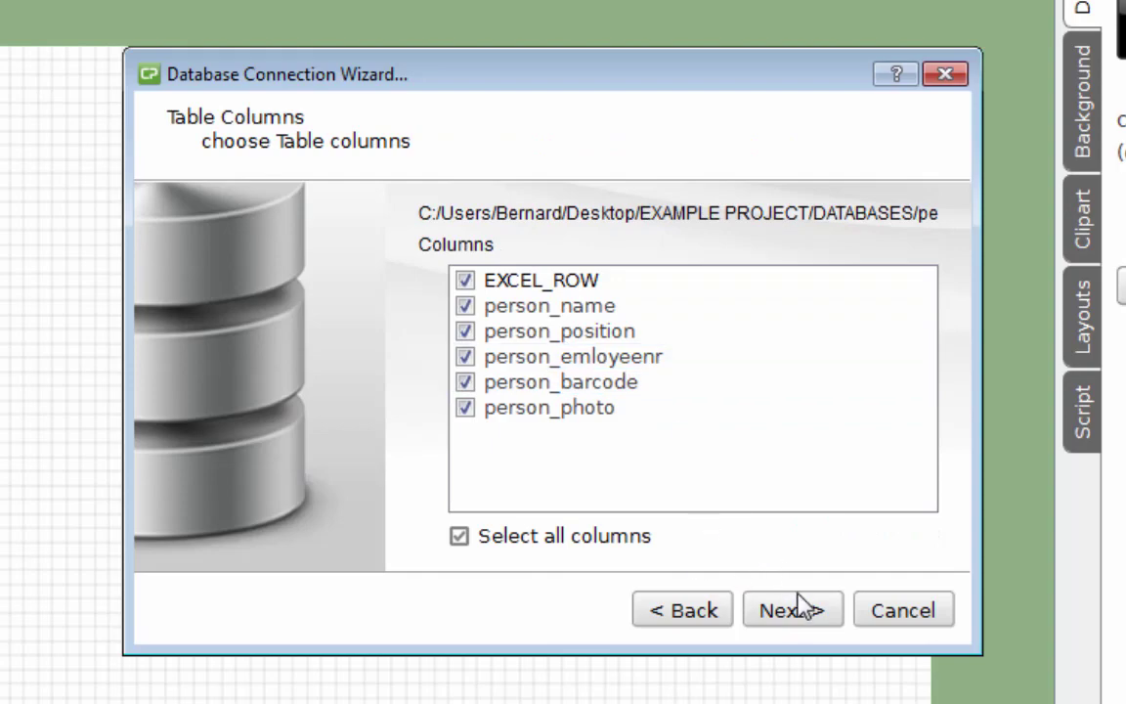
pyautogui.click(679, 606)
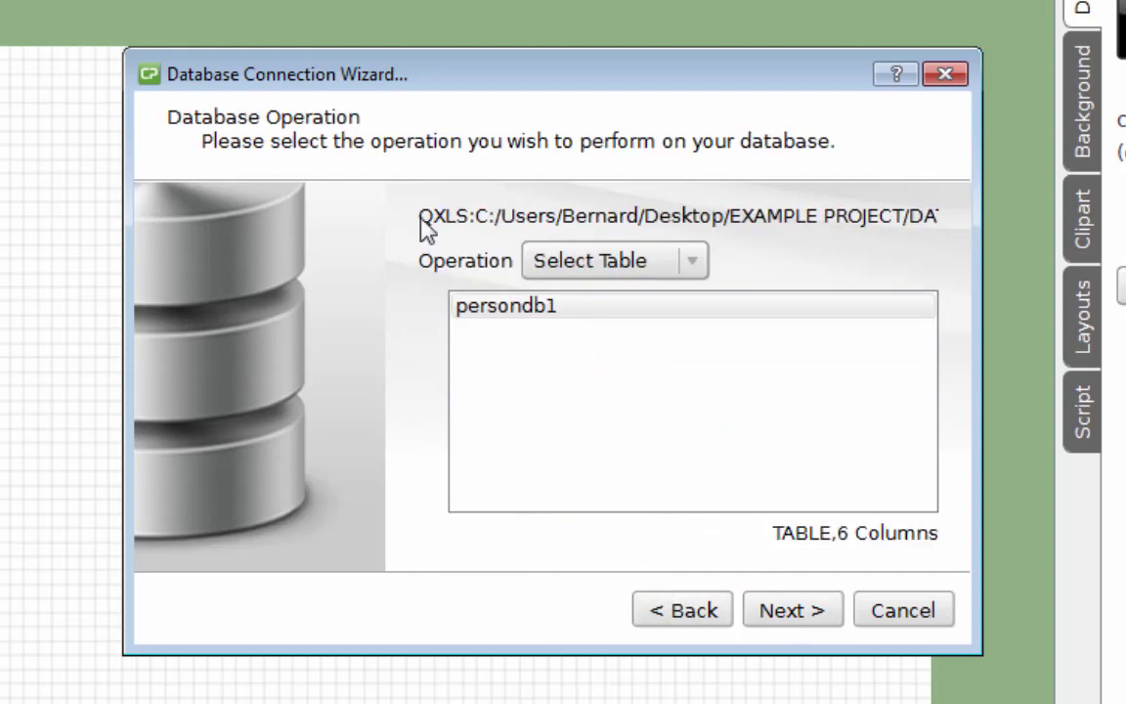
pyautogui.click(792, 610)
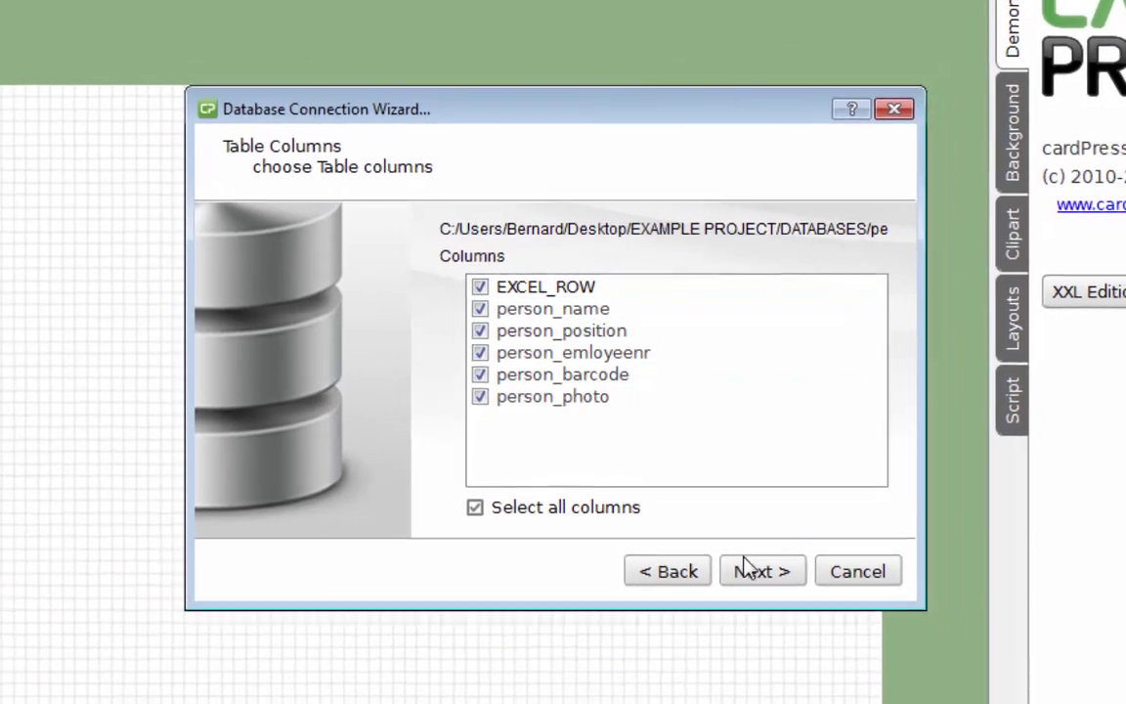
pyautogui.click(749, 571)
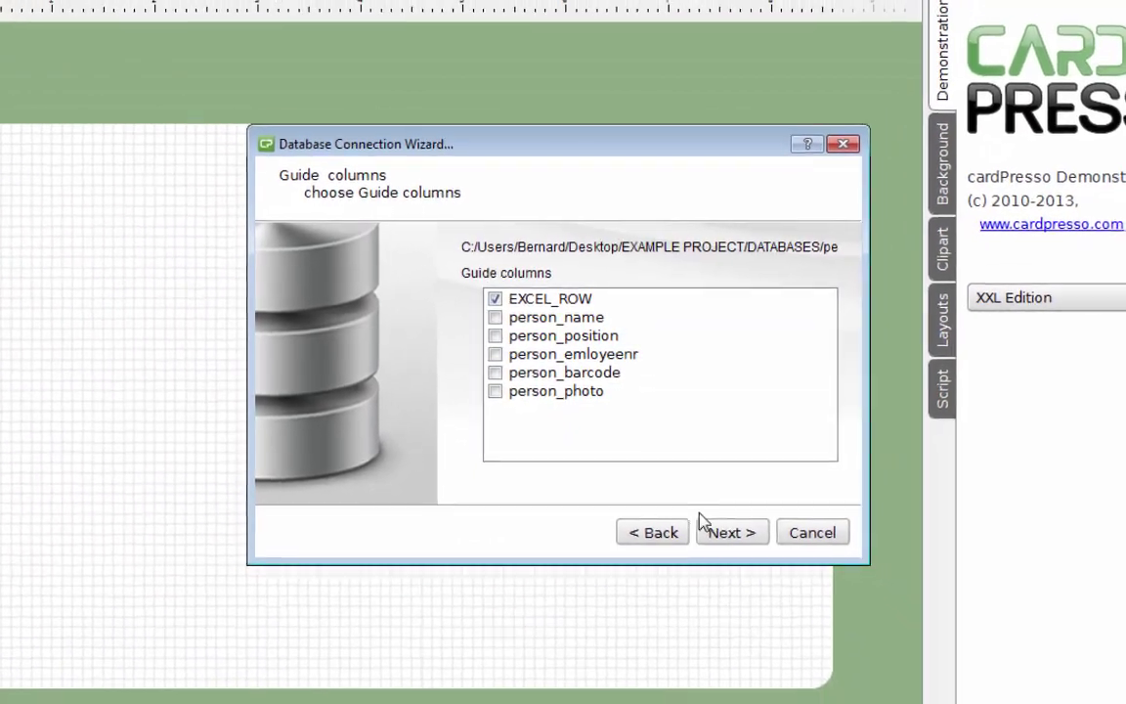
pyautogui.click(732, 532)
pyautogui.click(736, 531)
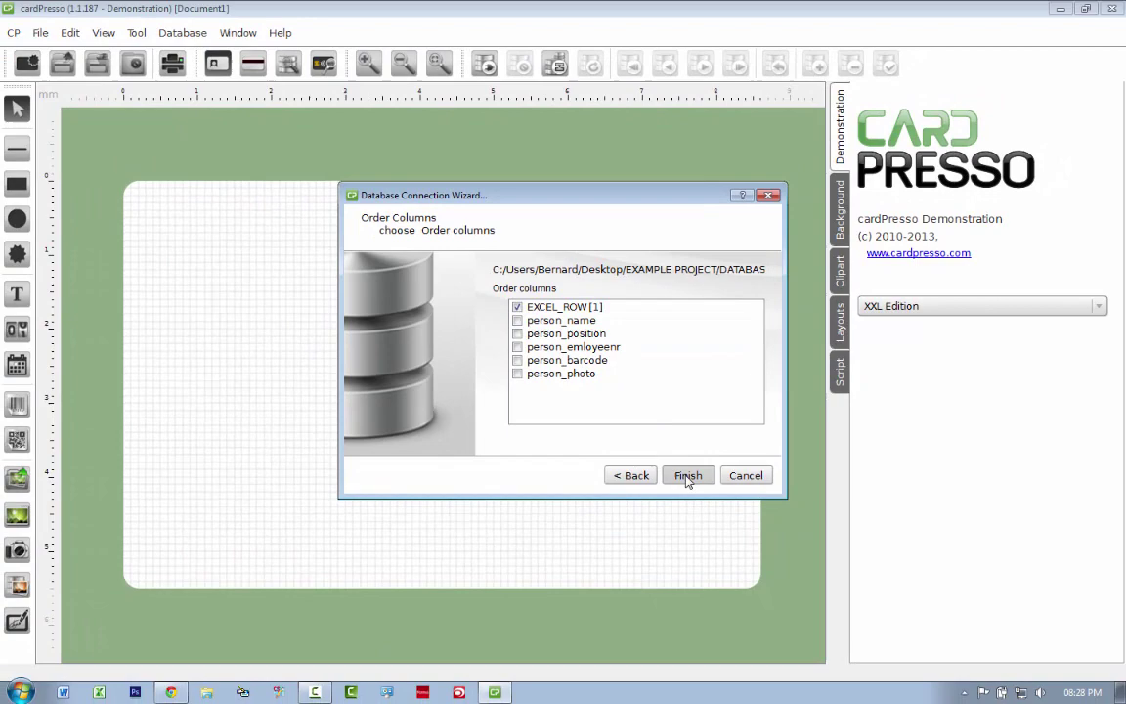
# Finish the connection, step through all 6 records, then return to record 1.
pyautogui.click(689, 476)
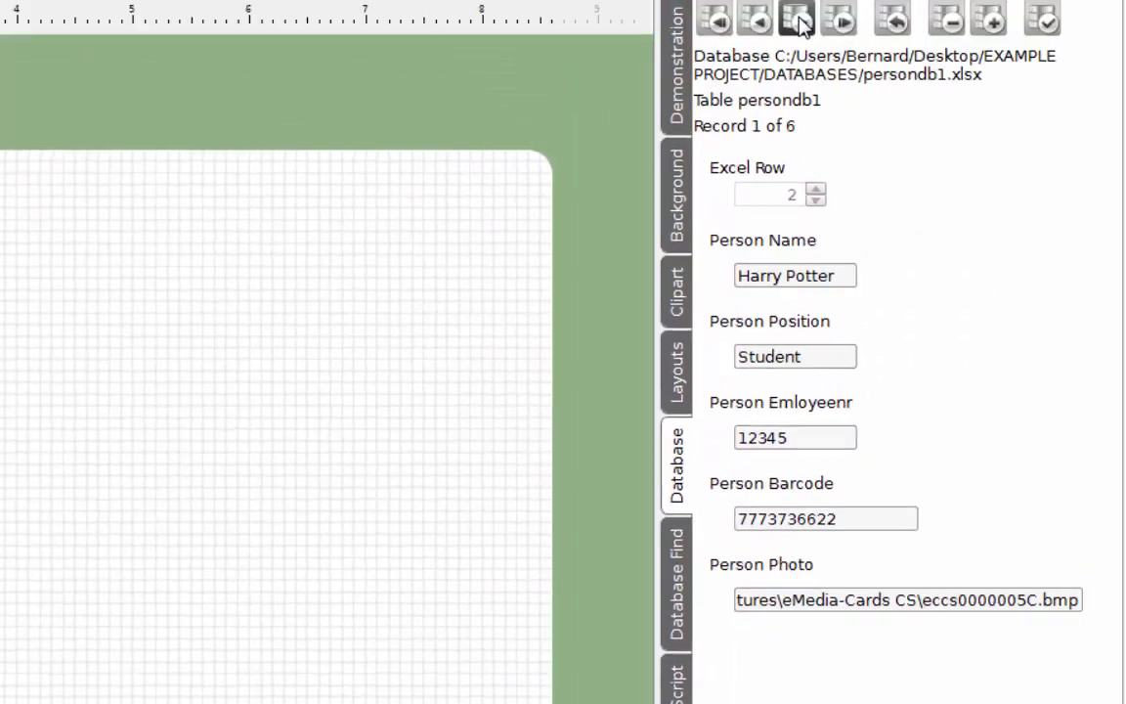
pyautogui.click(835, 97)
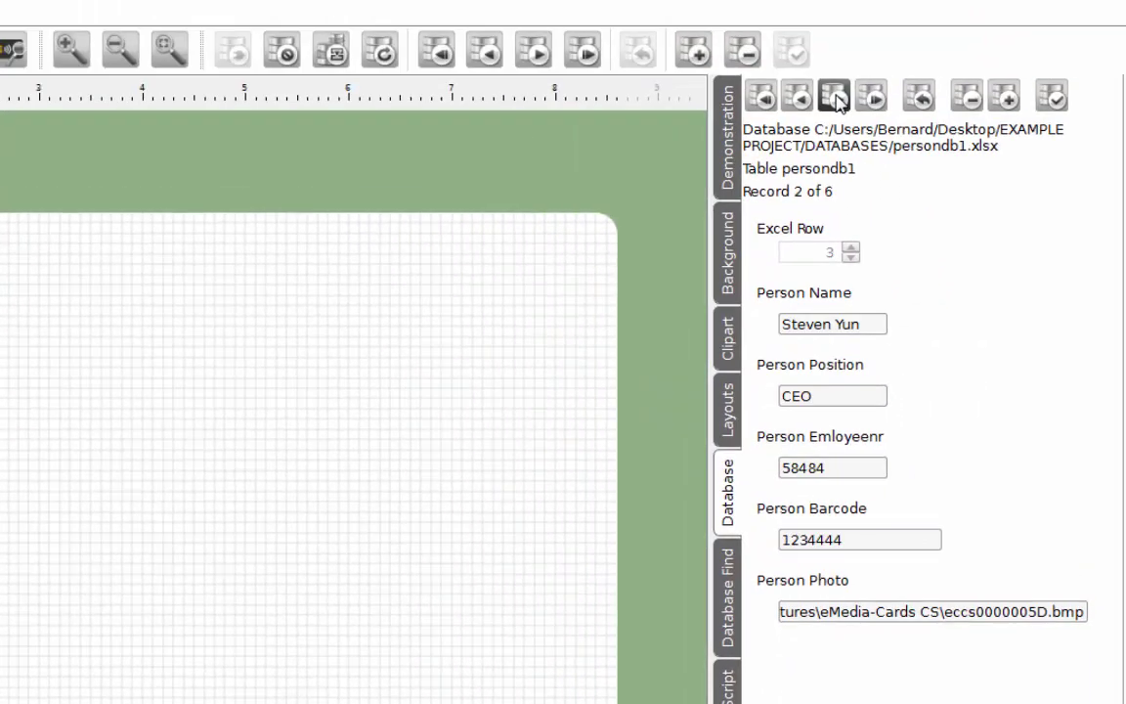
pyautogui.click(835, 96)
pyautogui.click(835, 97)
pyautogui.click(835, 97)
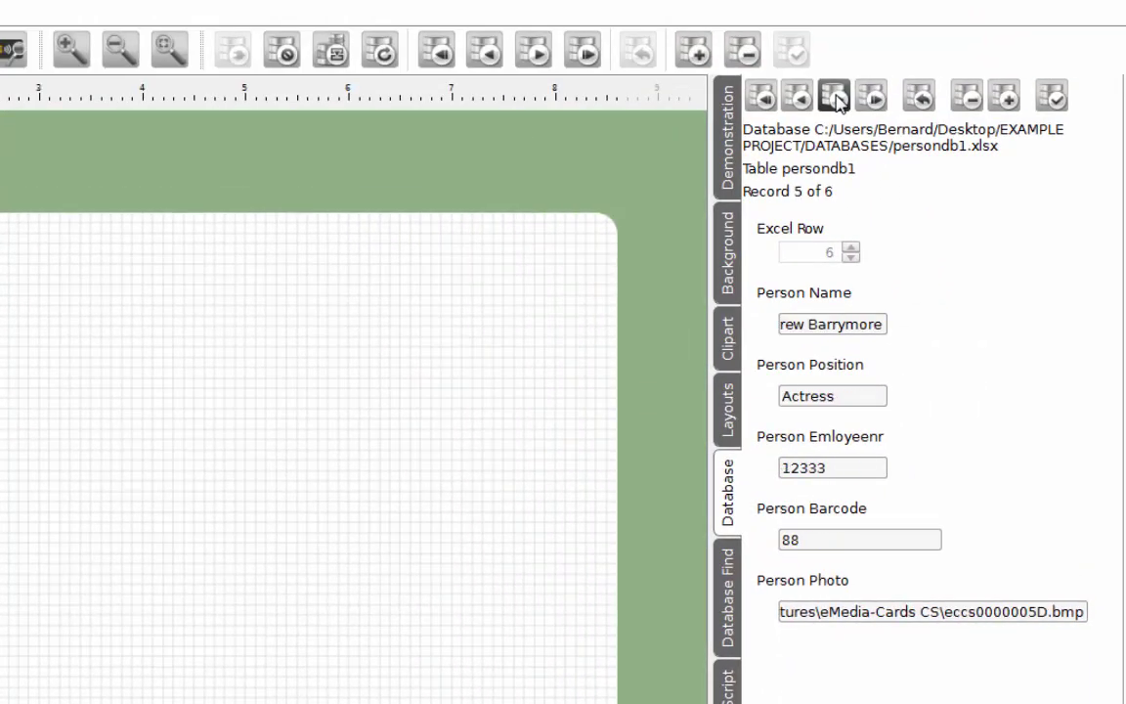
pyautogui.click(834, 97)
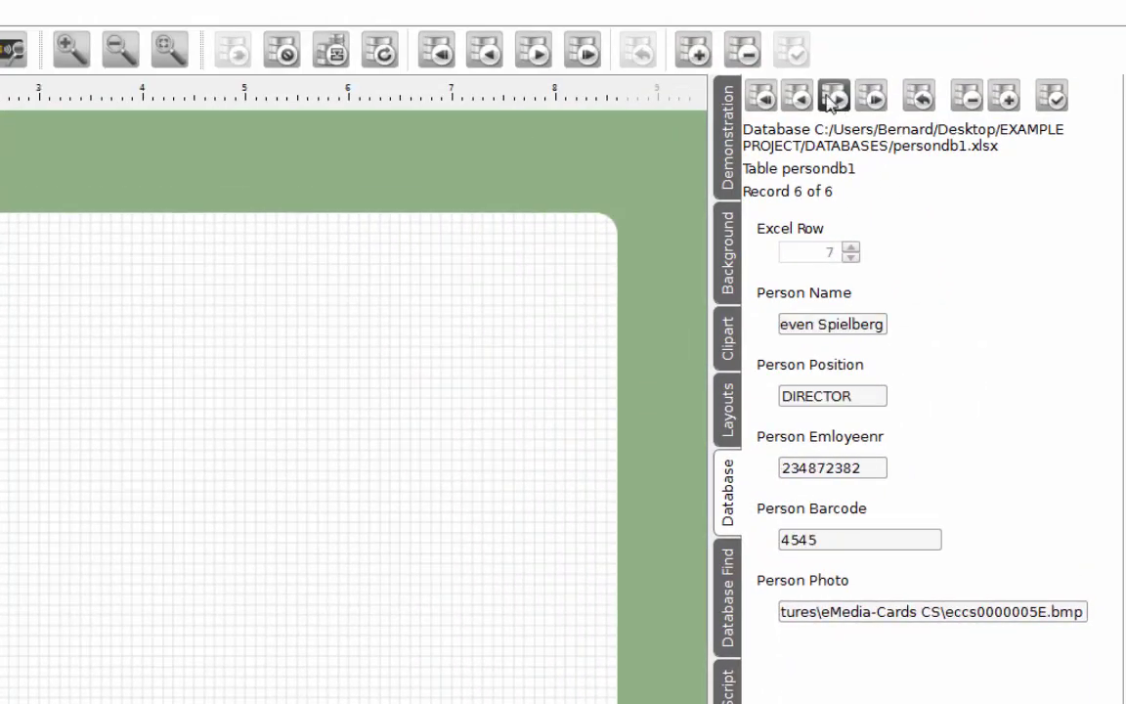
pyautogui.click(762, 97)
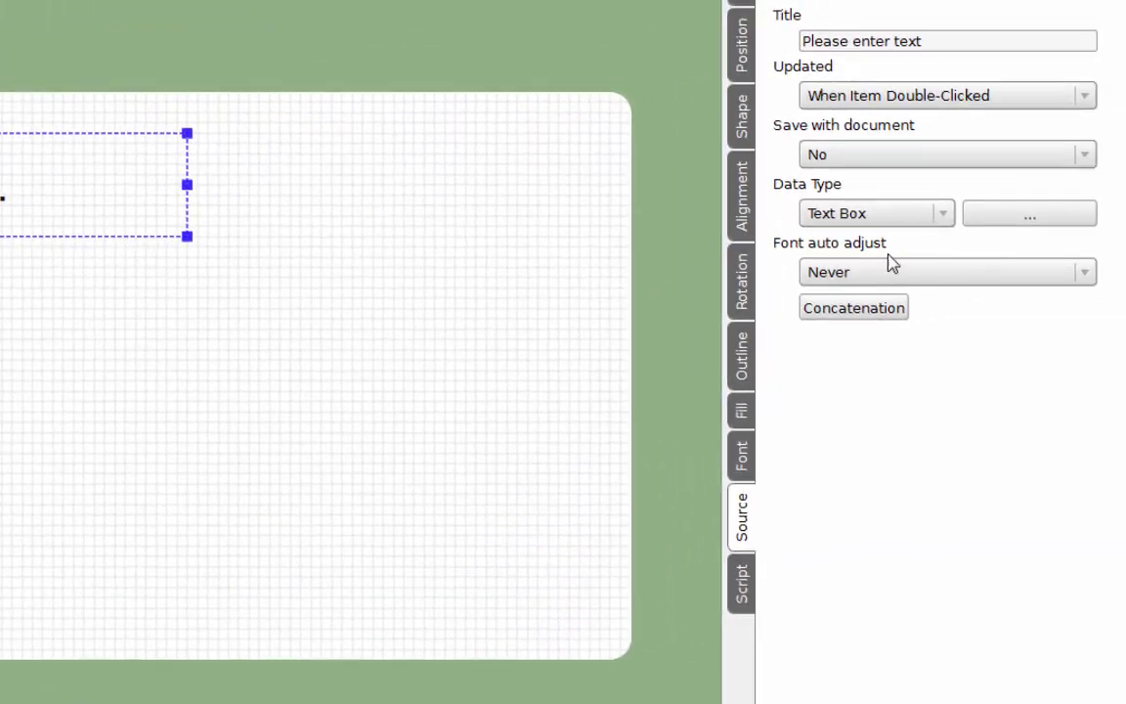
# Link the text box to persondb1's Person Name column with font auto adjust Always, then shorten it.
pyautogui.click(877, 271)
pyautogui.click(827, 308)
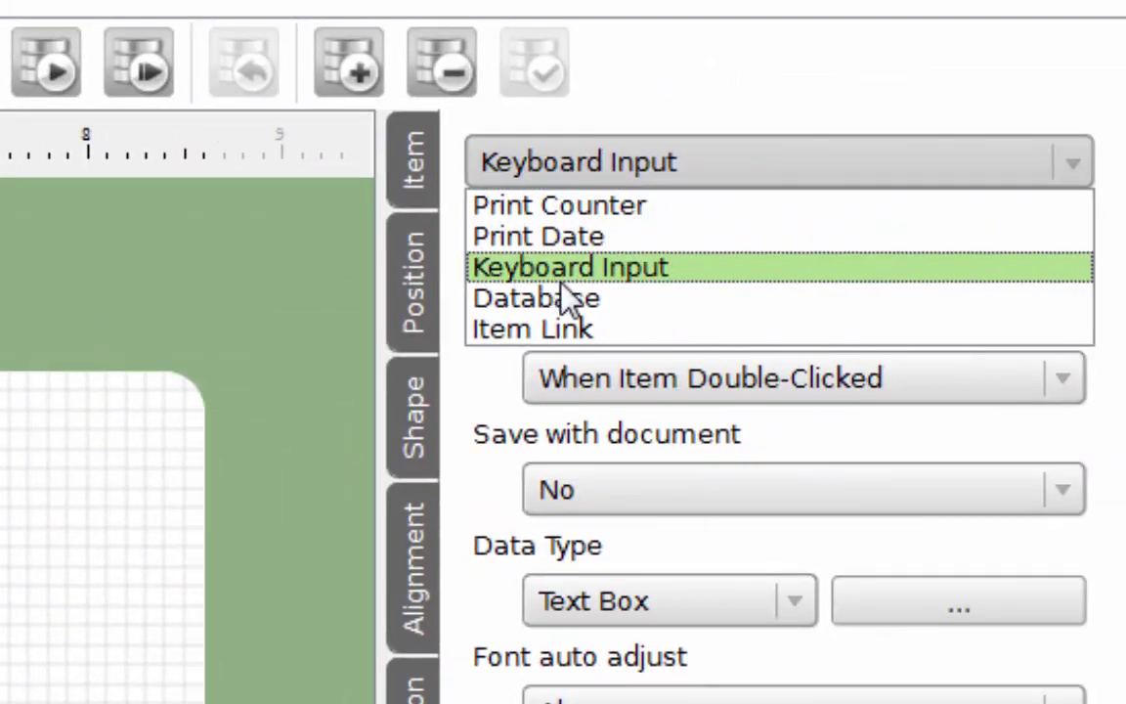
pyautogui.click(565, 296)
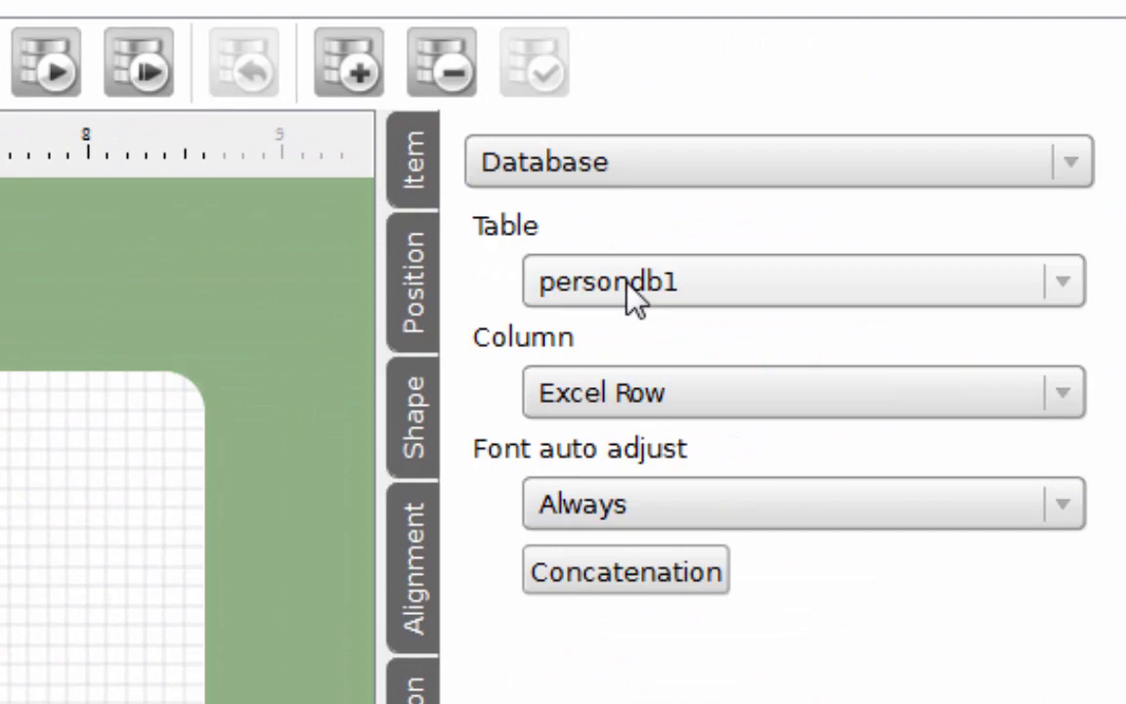
pyautogui.click(665, 291)
pyautogui.click(631, 327)
pyautogui.click(603, 394)
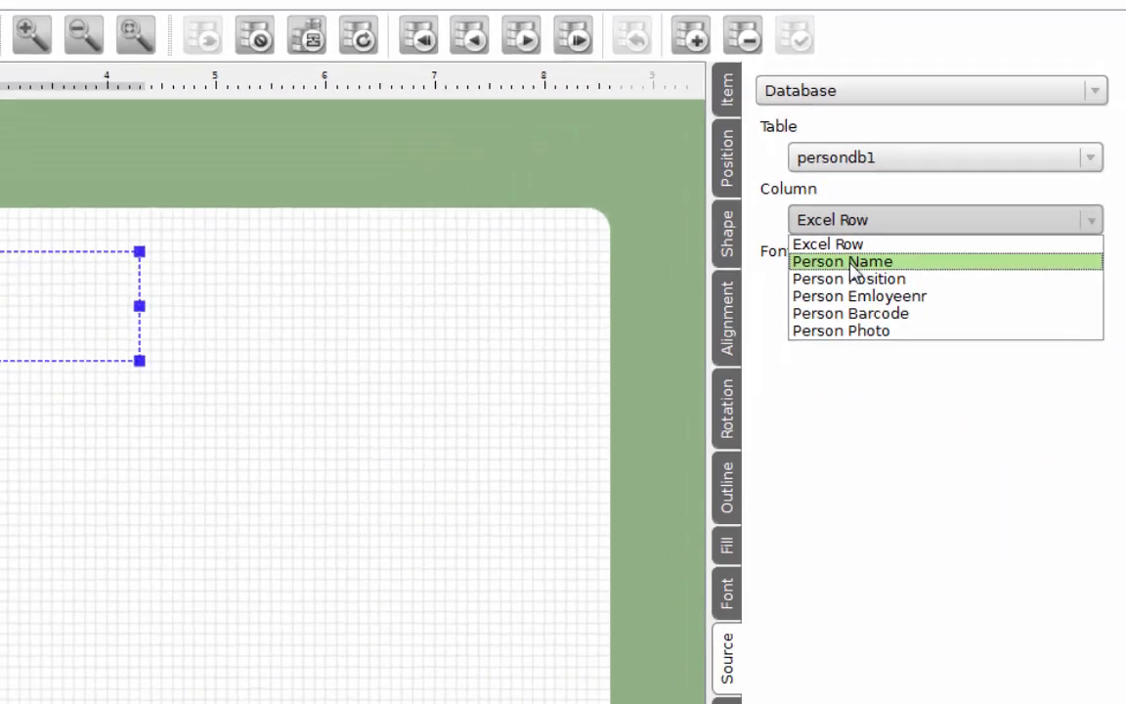
pyautogui.click(850, 262)
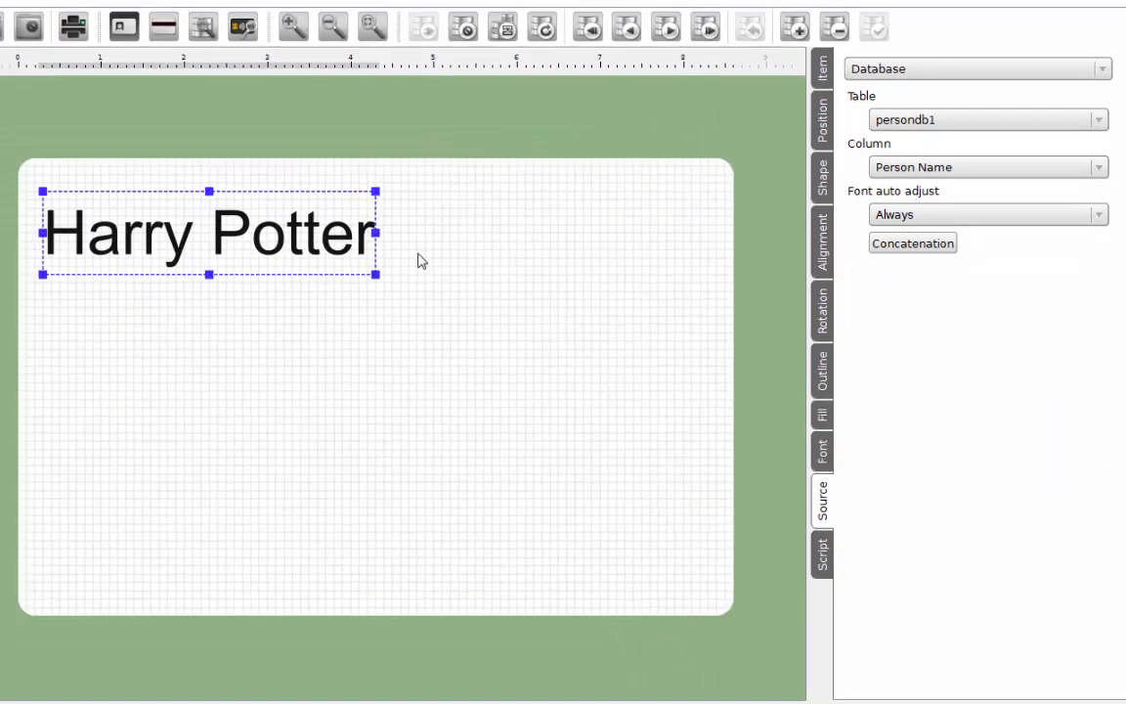
pyautogui.moveTo(375, 273); pyautogui.dragTo(375, 258)
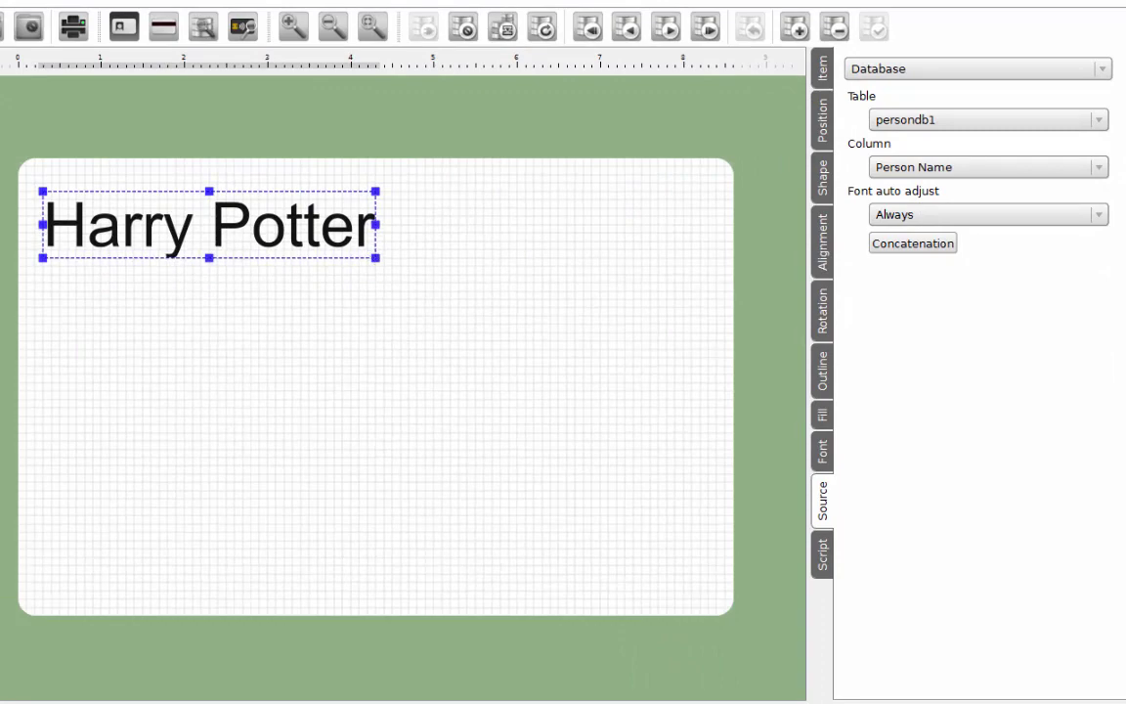
# Add a text box below the name showing Person Position (Student), font always auto-fitting.
pyautogui.click(20, 293)
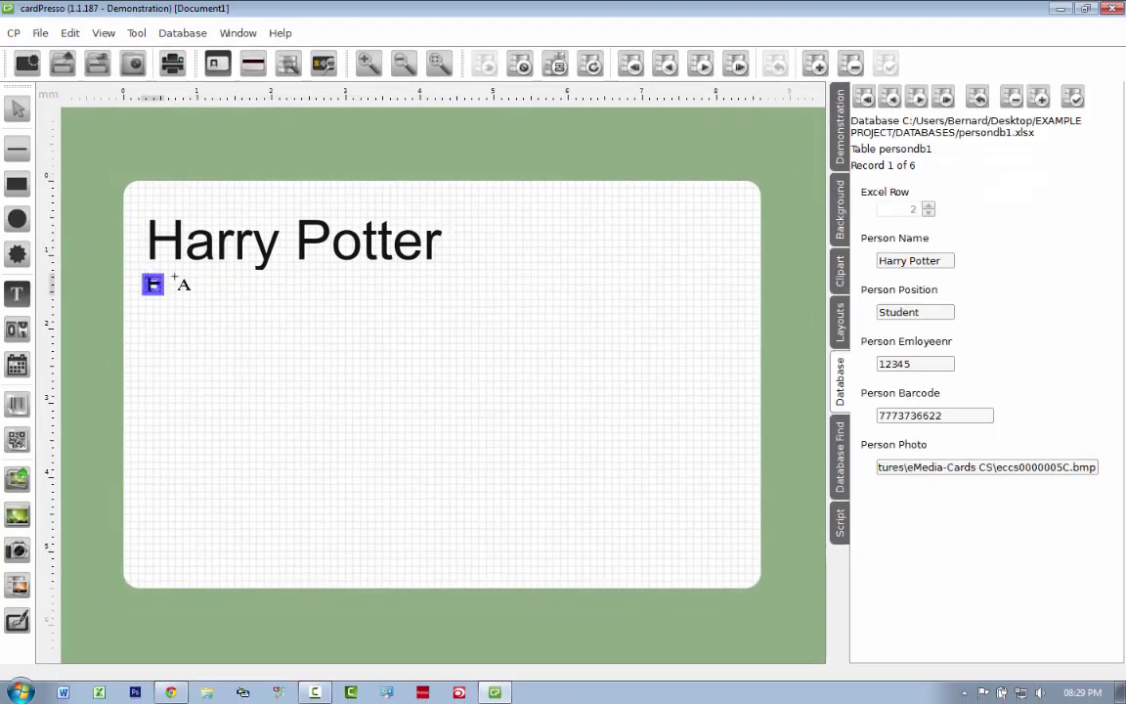
pyautogui.moveTo(146, 277); pyautogui.dragTo(456, 314)
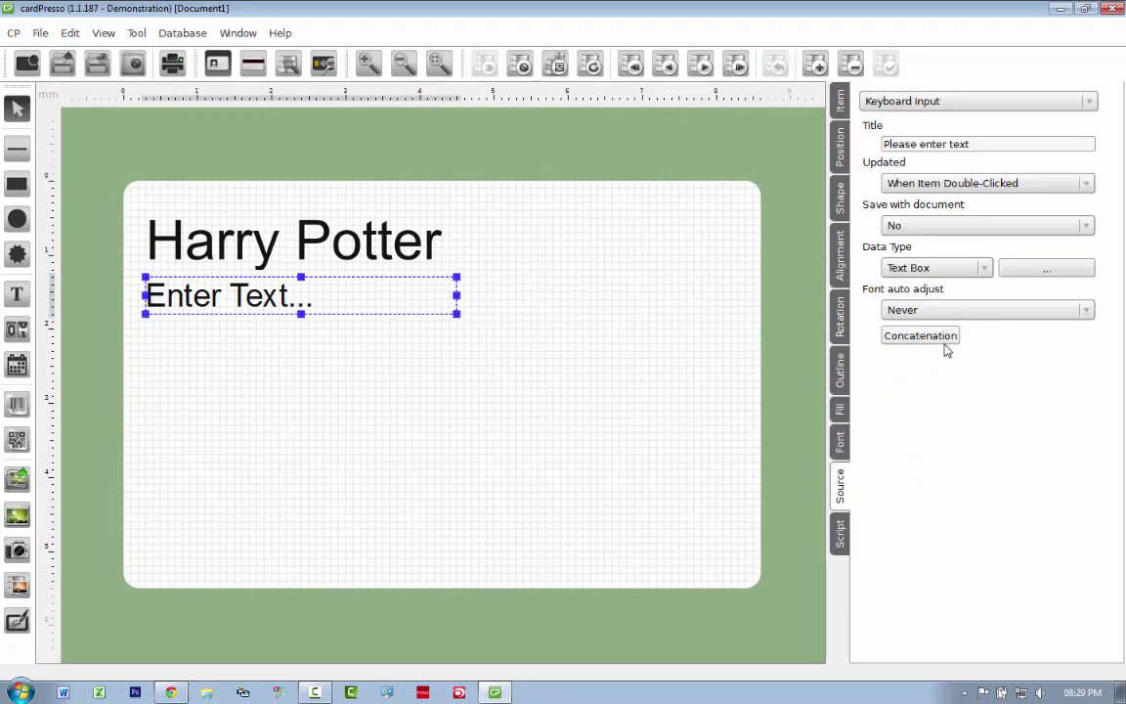
pyautogui.click(935, 309)
pyautogui.click(895, 333)
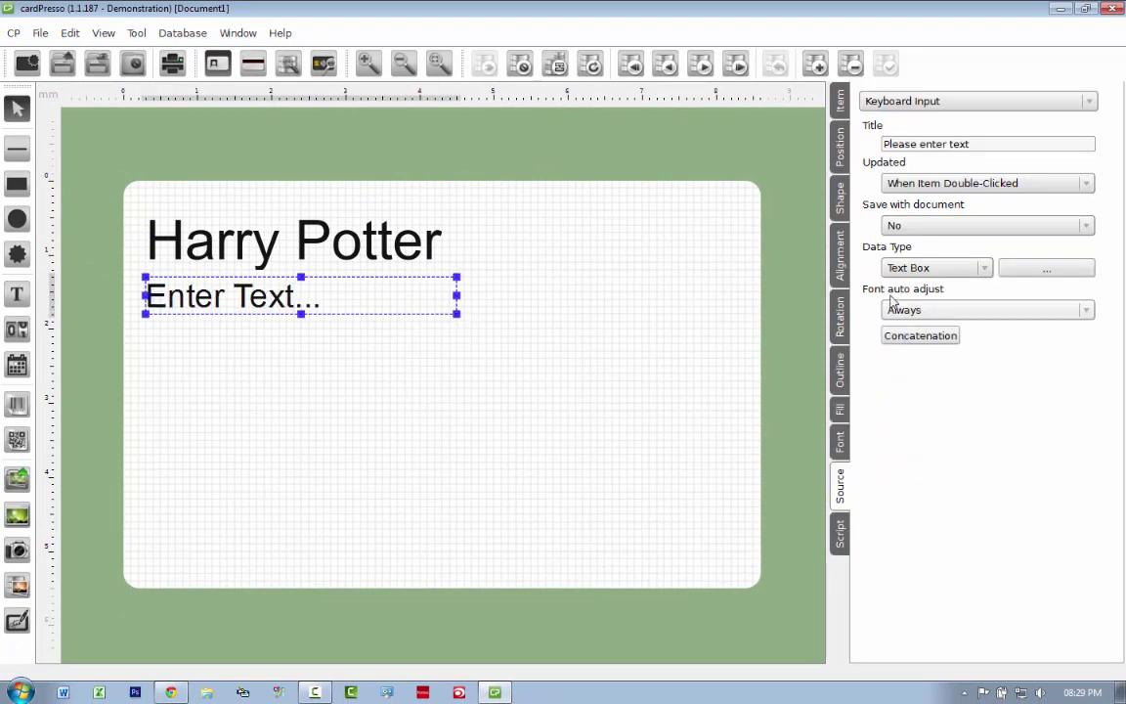
pyautogui.click(928, 101)
pyautogui.click(929, 153)
pyautogui.click(945, 188)
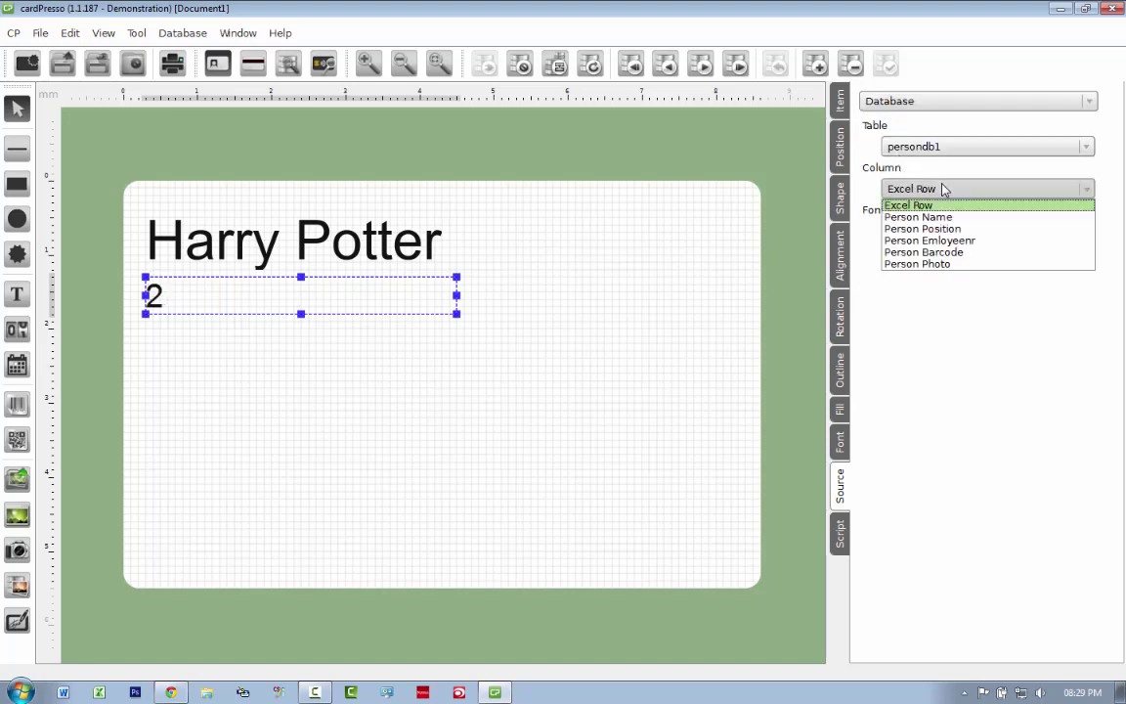
pyautogui.click(935, 227)
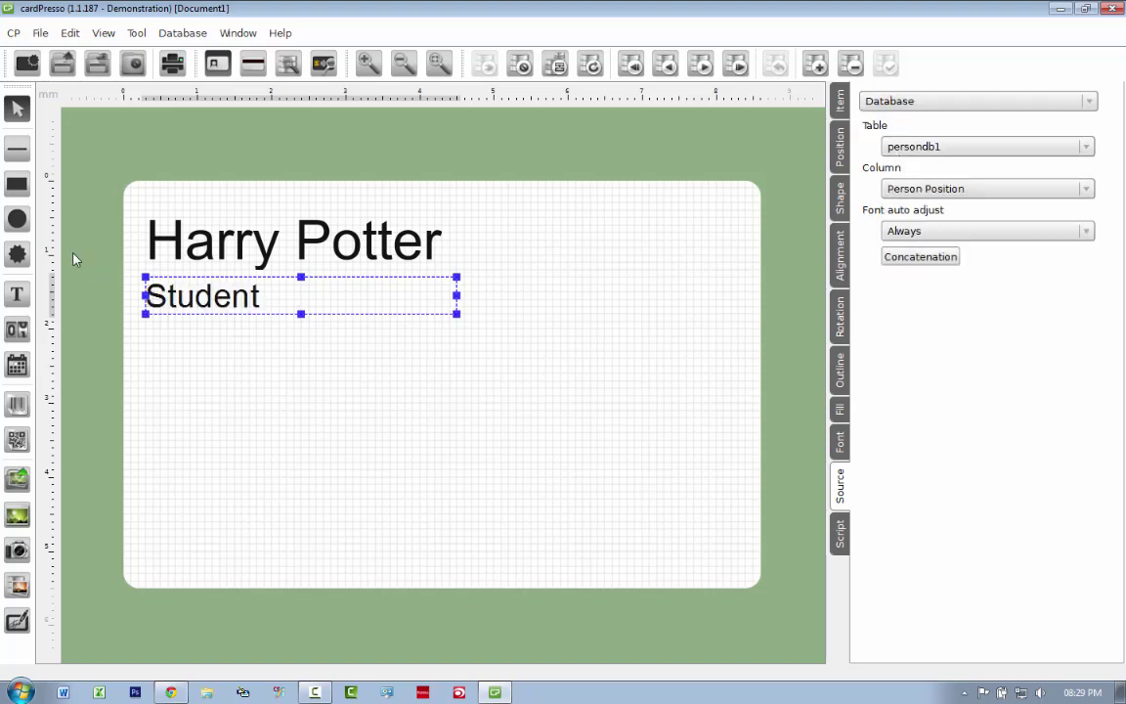
# Add a second database text box below Student showing Person Emloyeenr (12345).
pyautogui.click(18, 297)
pyautogui.moveTo(145, 329); pyautogui.dragTo(450, 372)
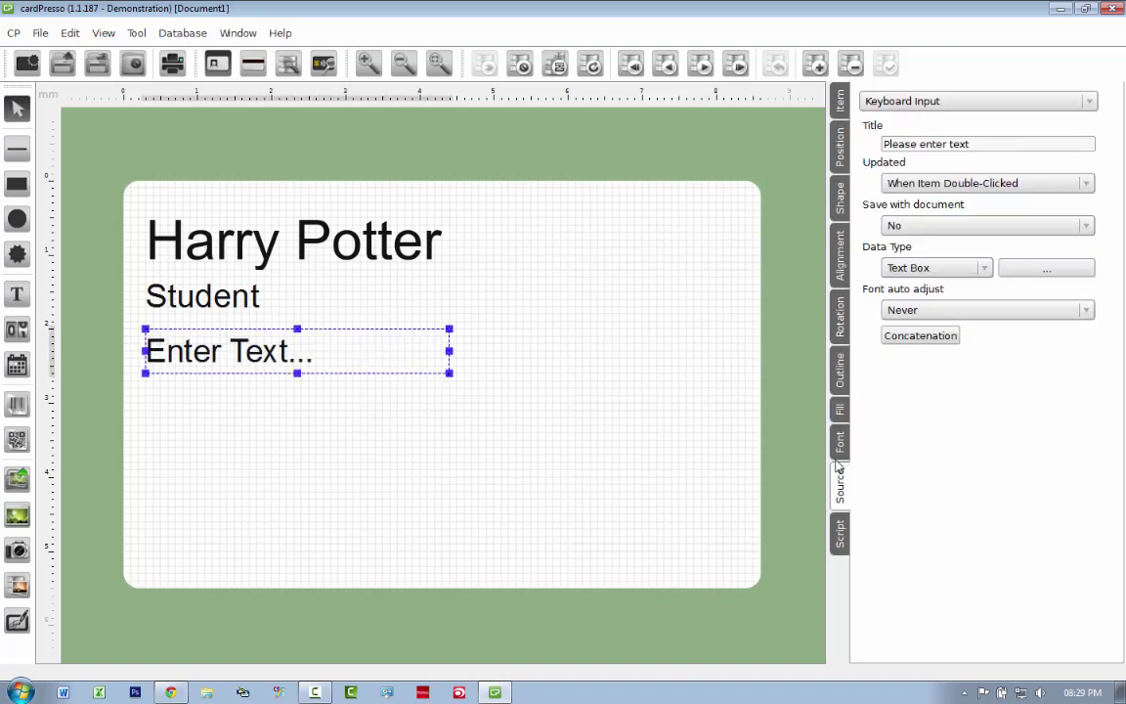
pyautogui.click(933, 102)
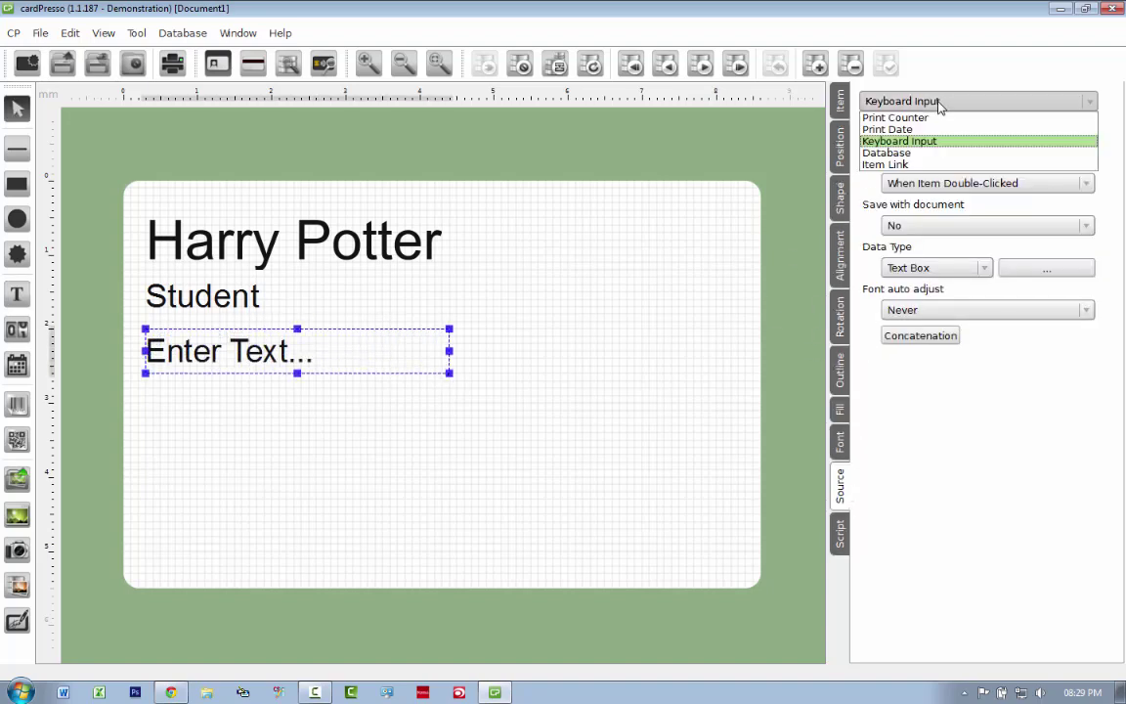
pyautogui.click(930, 153)
pyautogui.click(928, 187)
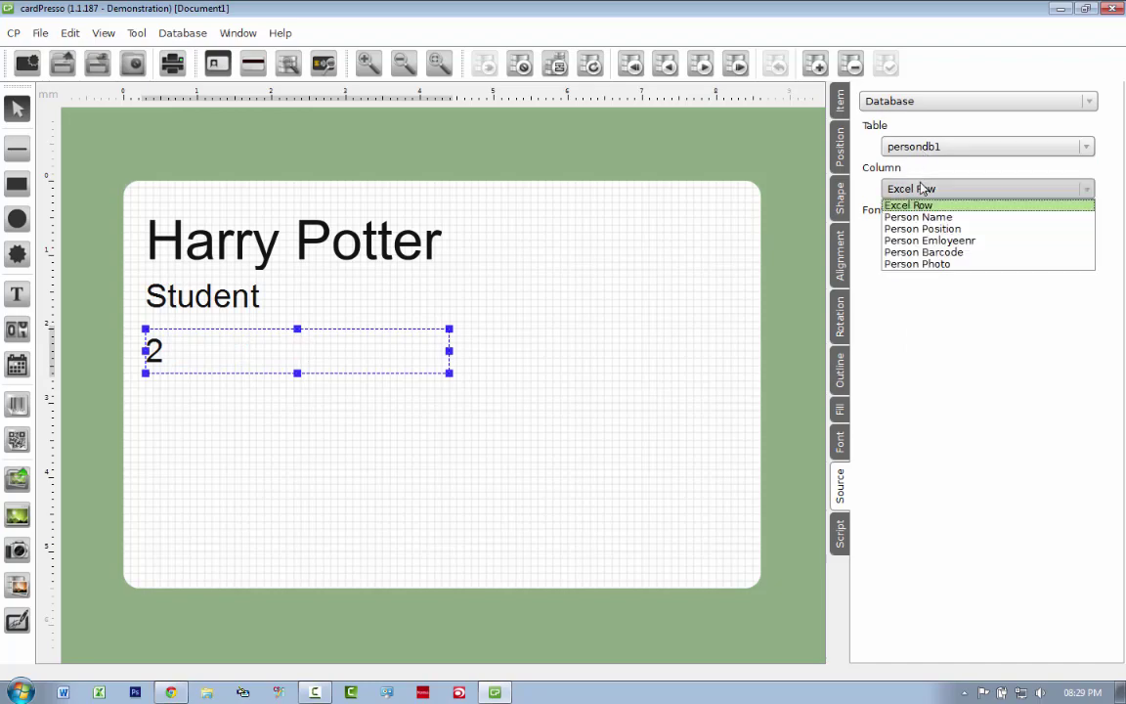
pyautogui.click(958, 242)
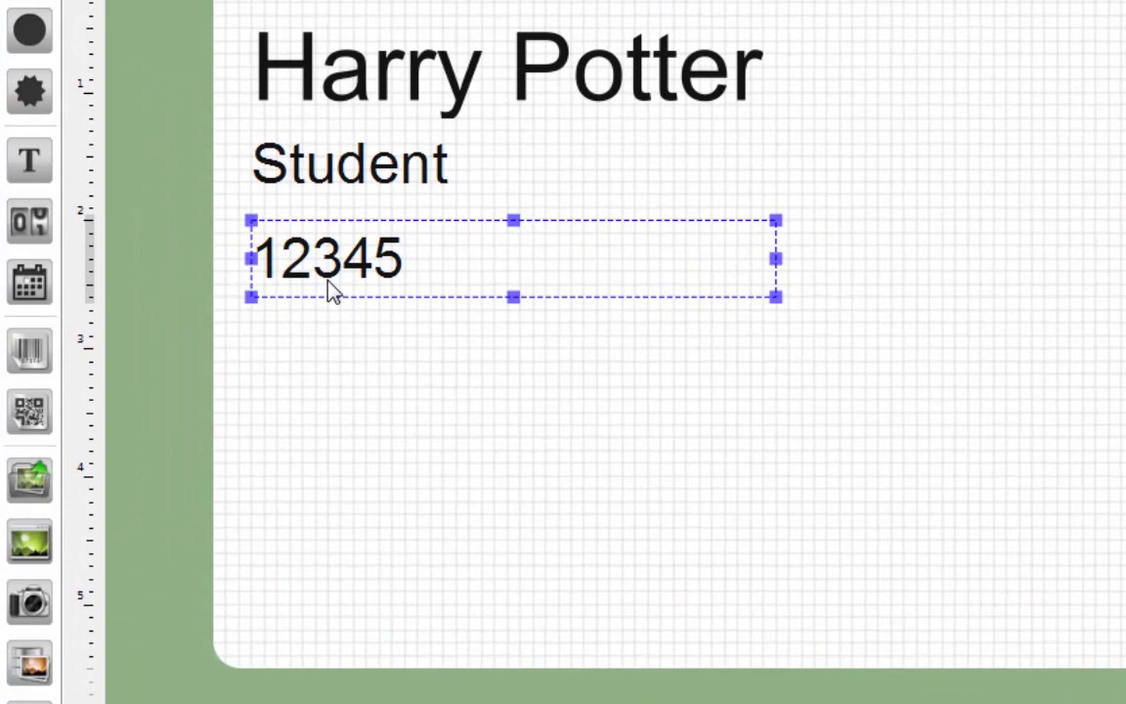
pyautogui.click(39, 357)
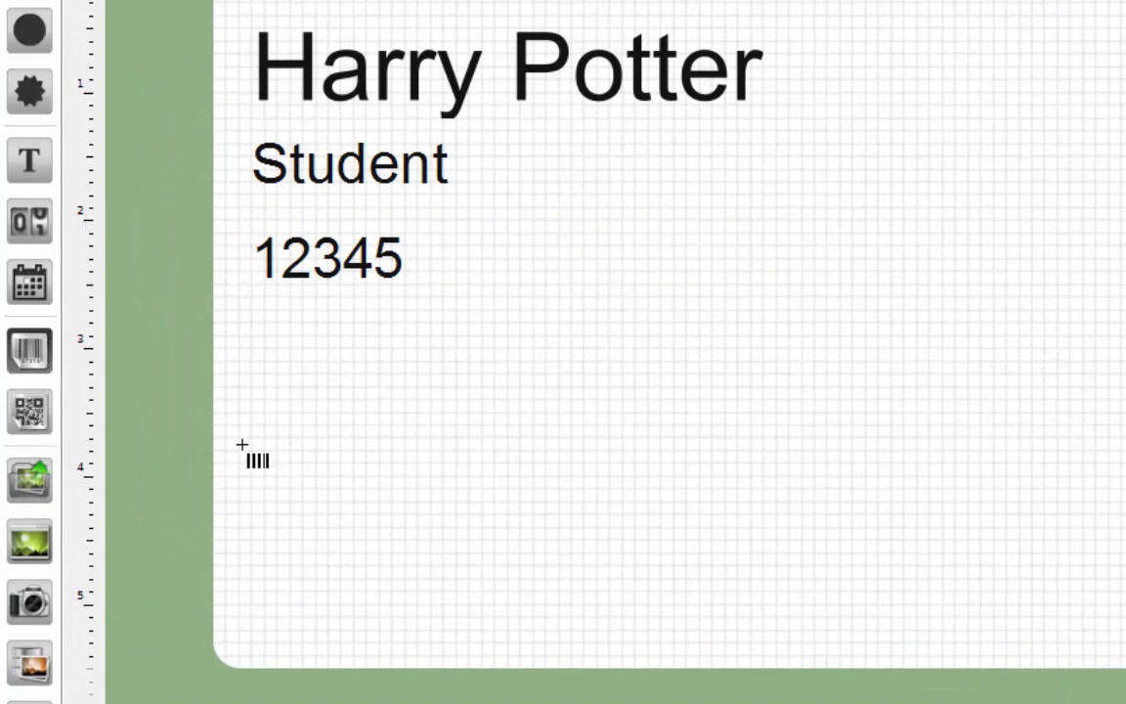
pyautogui.moveTo(246, 382); pyautogui.dragTo(801, 581)
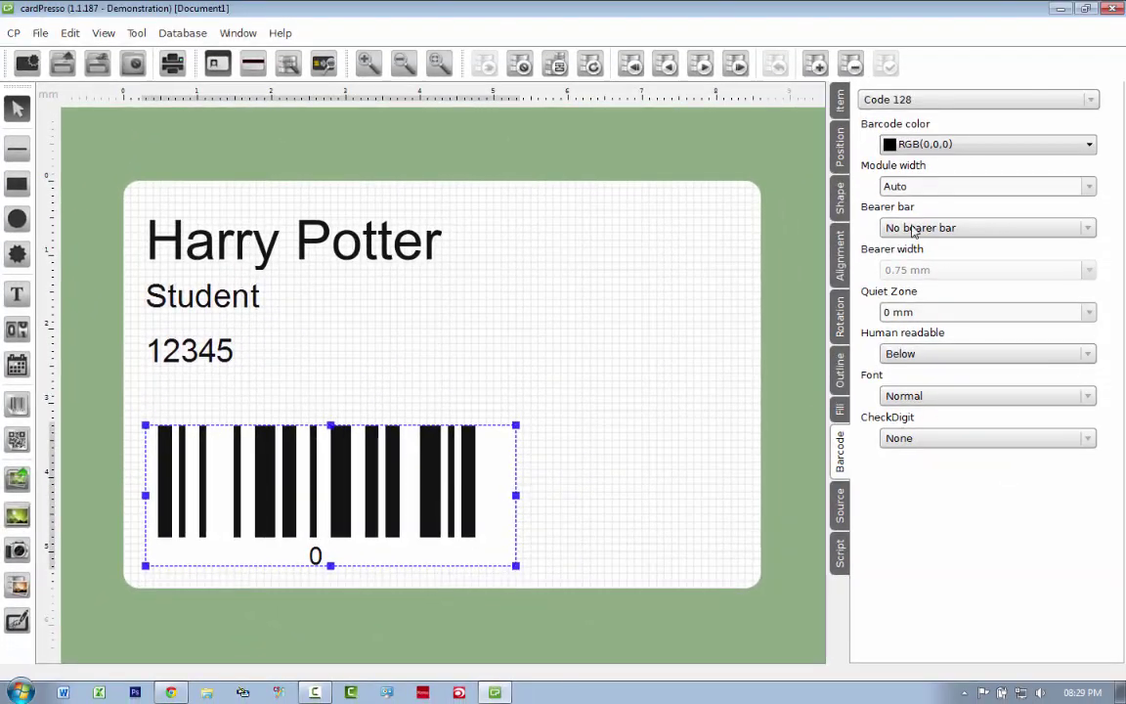
pyautogui.click(839, 505)
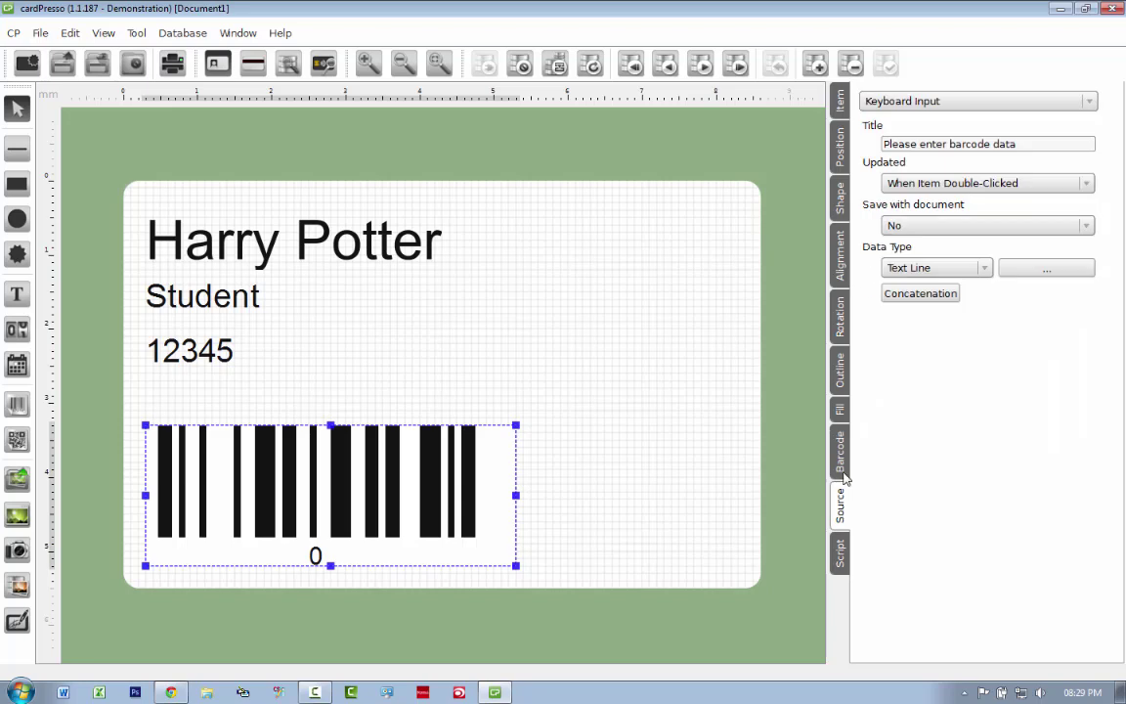
pyautogui.click(914, 100)
pyautogui.click(885, 153)
pyautogui.click(977, 189)
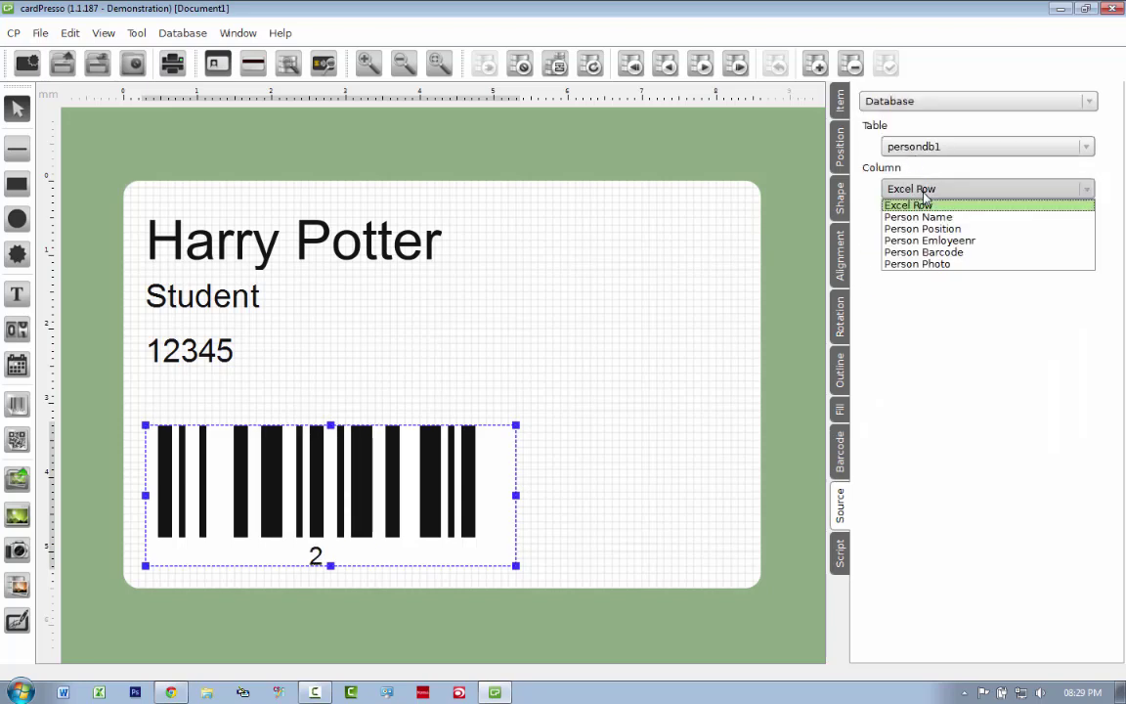
pyautogui.click(934, 254)
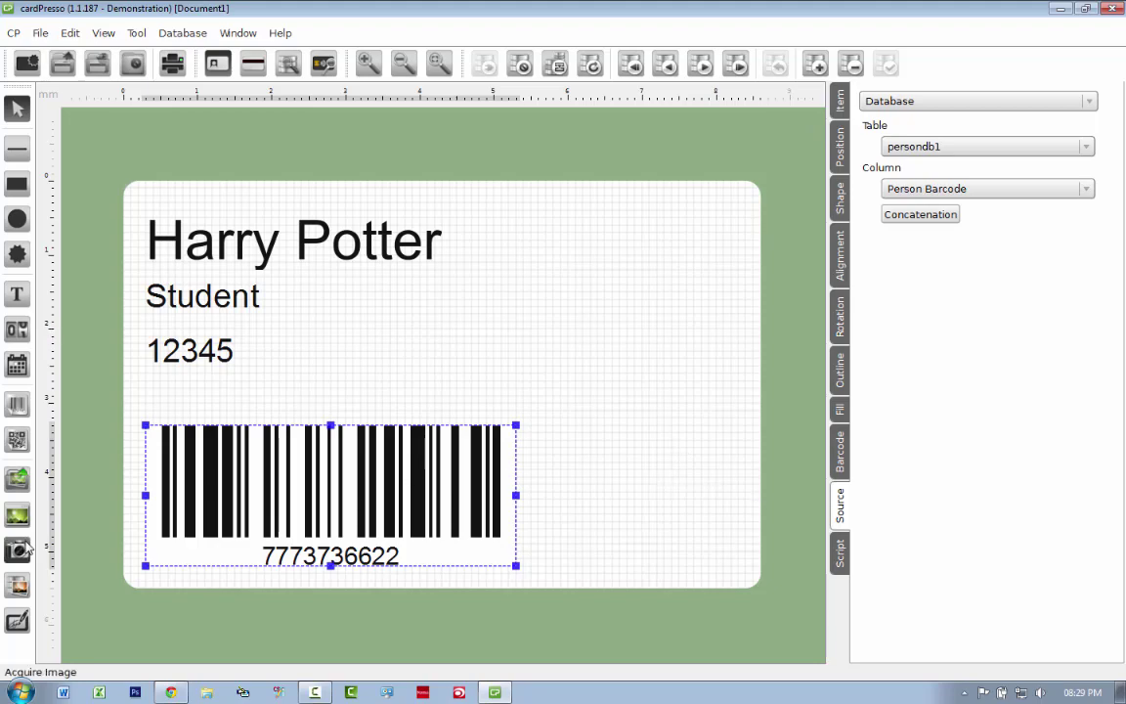
pyautogui.click(128, 603)
pyautogui.click(196, 464)
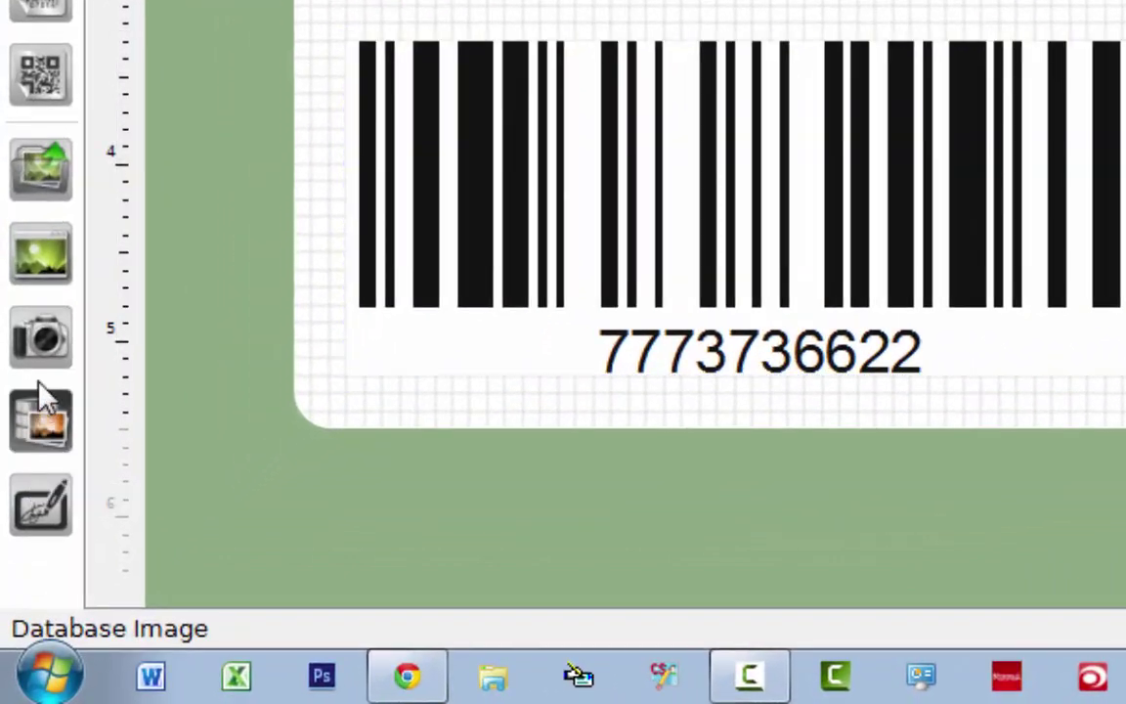
# Place a database photo box on the right side of the card.
pyautogui.click(41, 421)
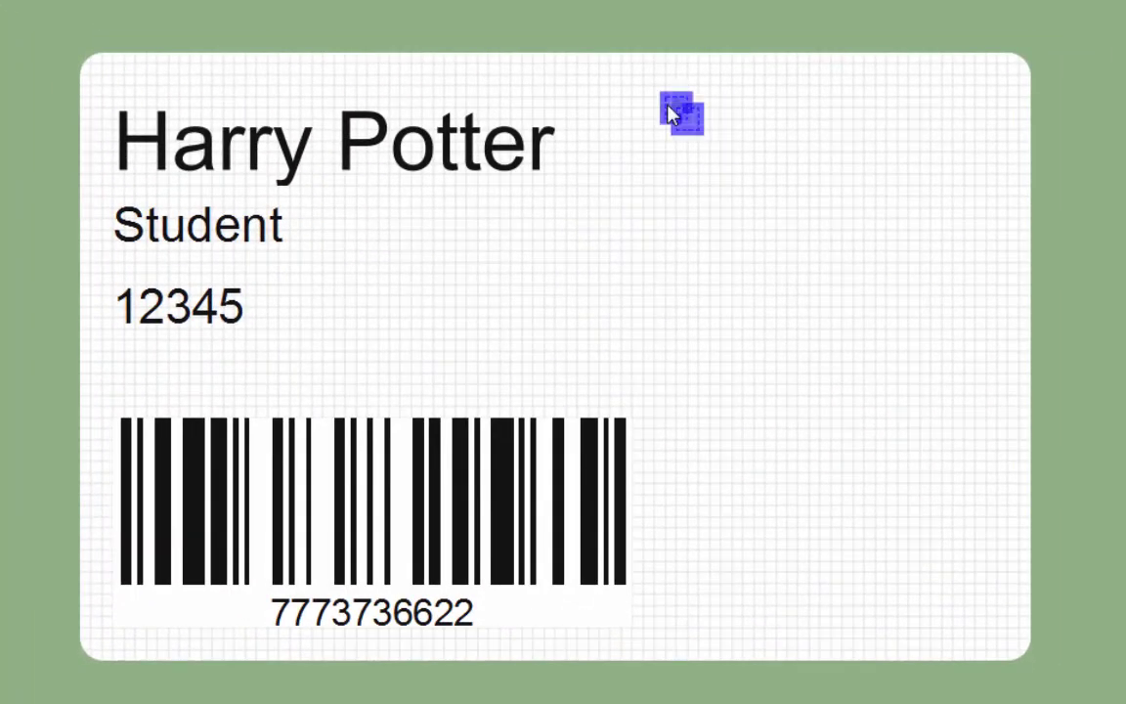
pyautogui.click(669, 105)
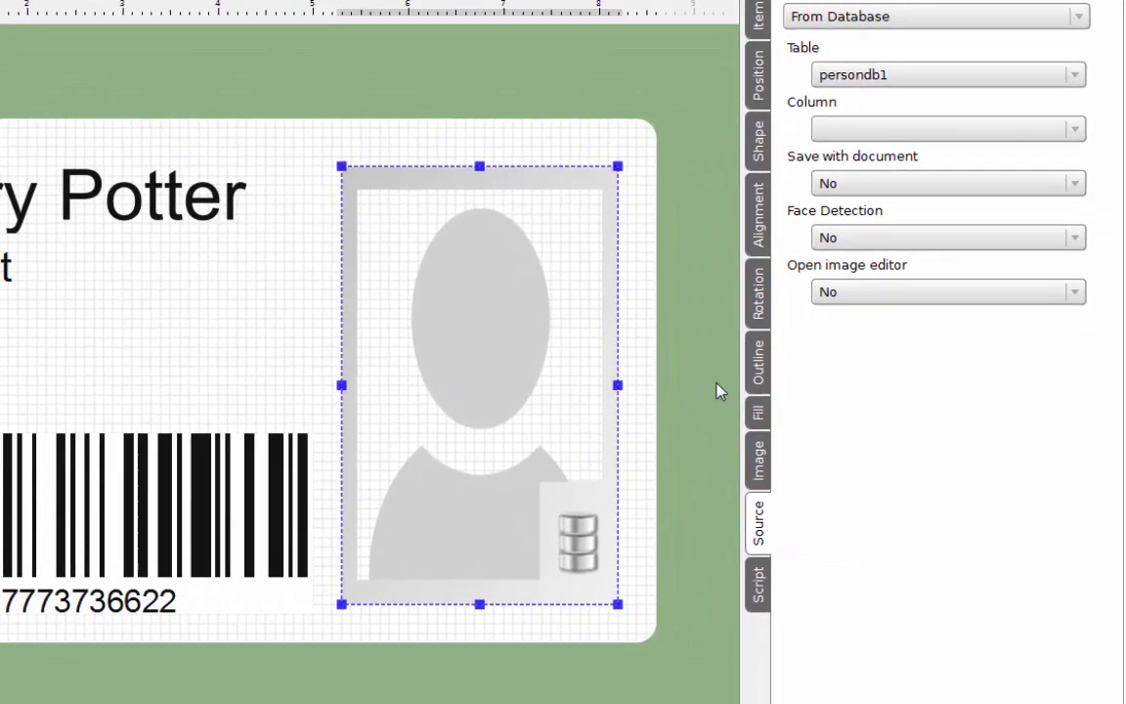
pyautogui.click(664, 380)
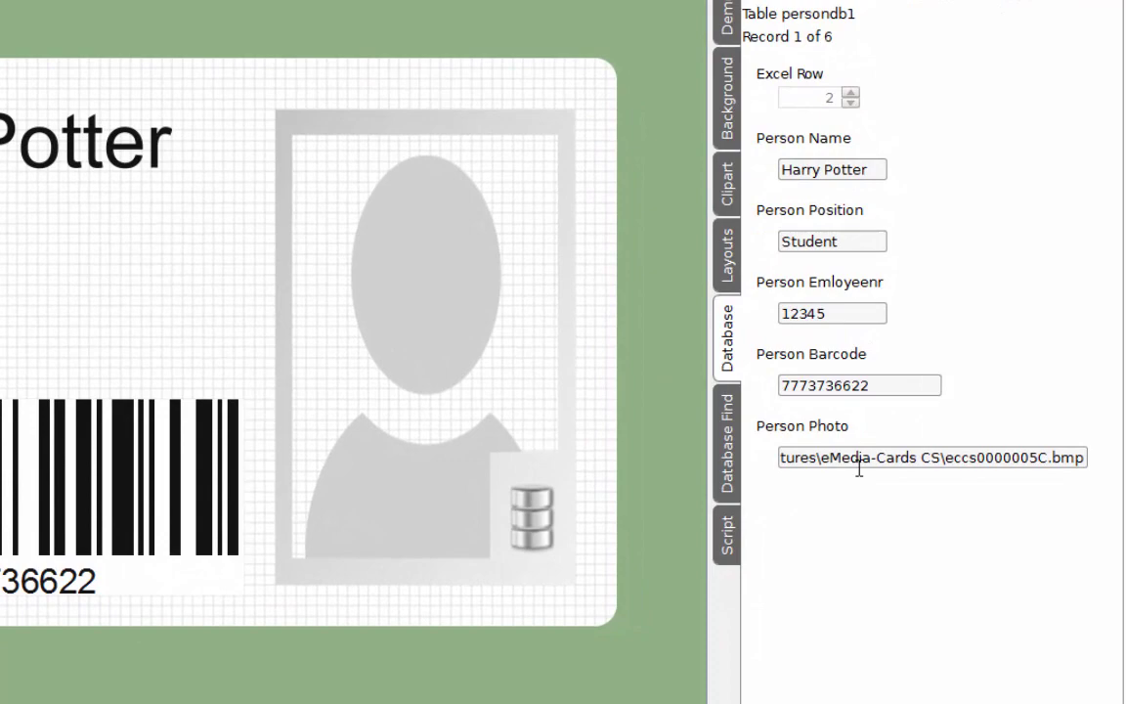
# Inspect the record's Person Photo path, ending in eccs0000005C.bmp.
pyautogui.moveTo(945, 458); pyautogui.dragTo(1080, 428)
pyautogui.click(772, 443)
pyautogui.click(1024, 428)
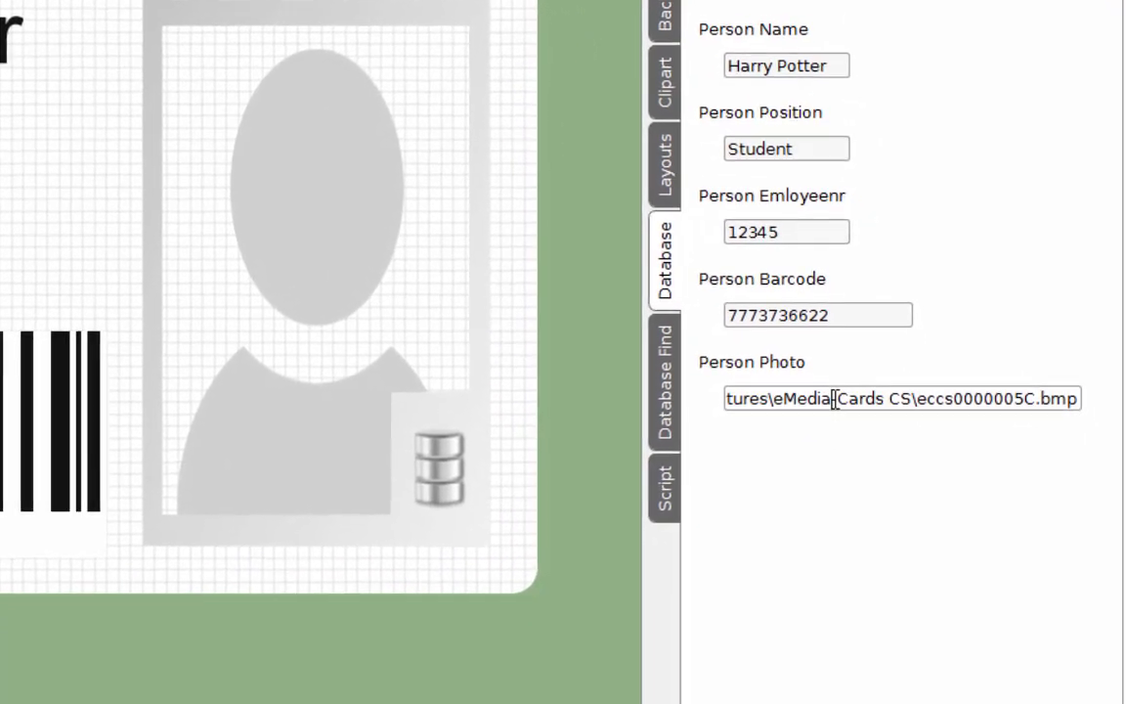
pyautogui.moveTo(969, 394); pyautogui.dragTo(728, 398)
pyautogui.click(744, 398)
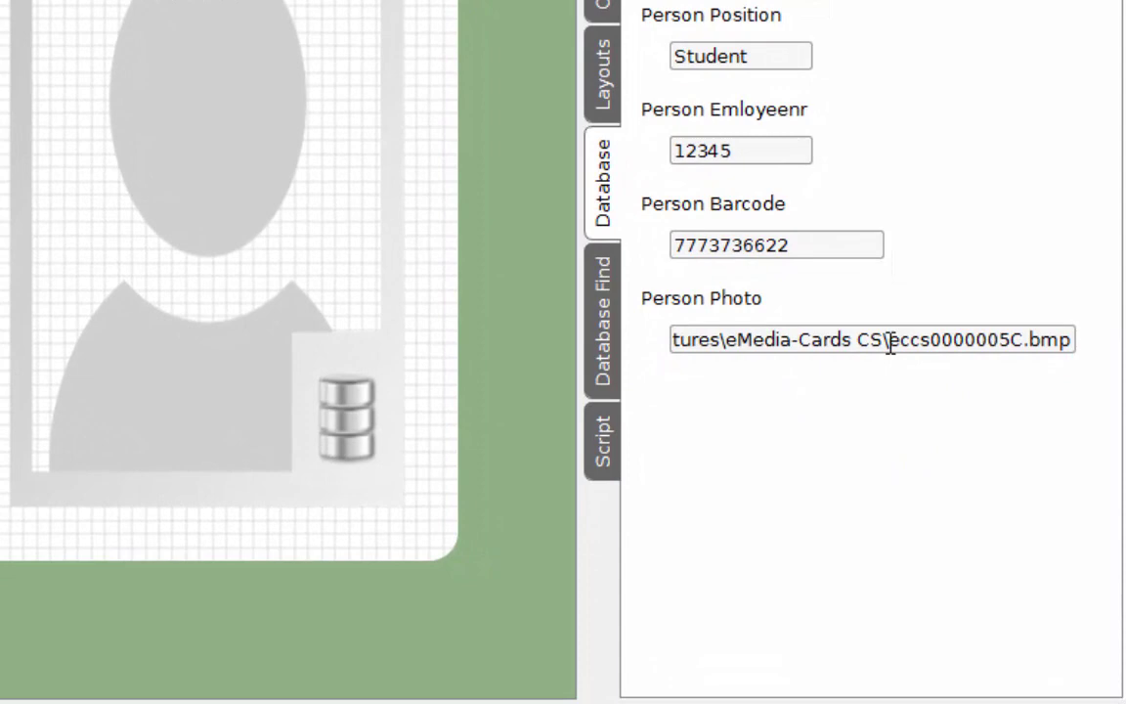
pyautogui.moveTo(887, 339); pyautogui.dragTo(1097, 317)
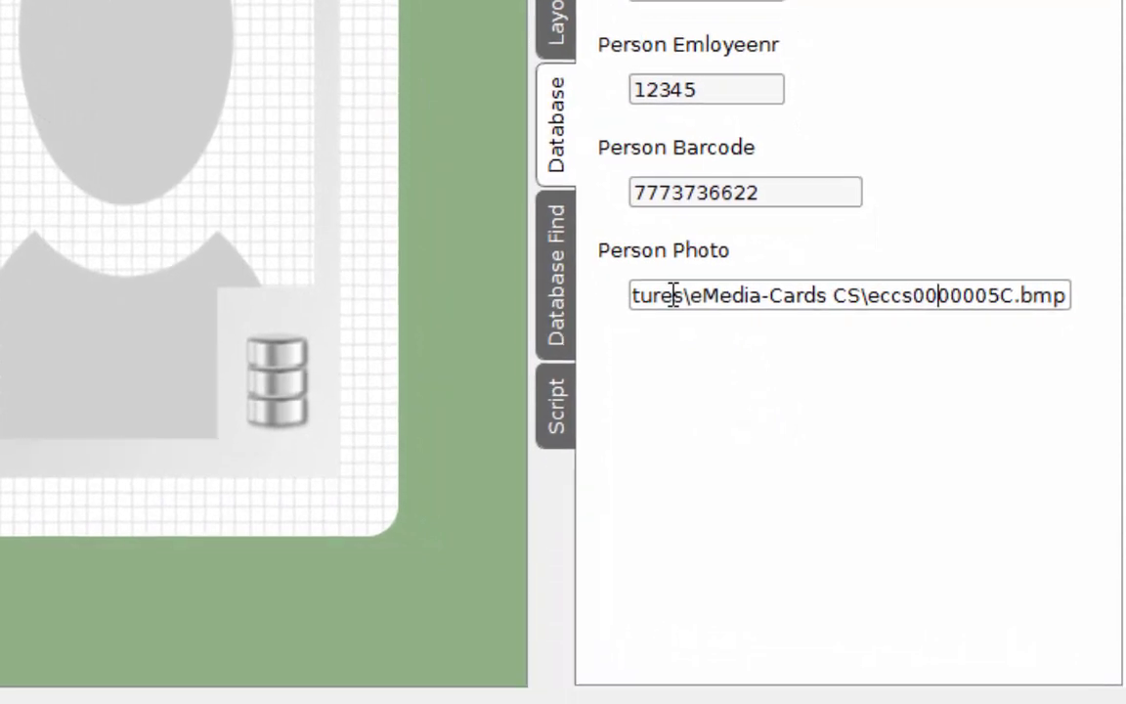
# Set the Person Photo field's Data Type to Indexed Image and bring up its folder settings.
pyautogui.rightClick(669, 291)
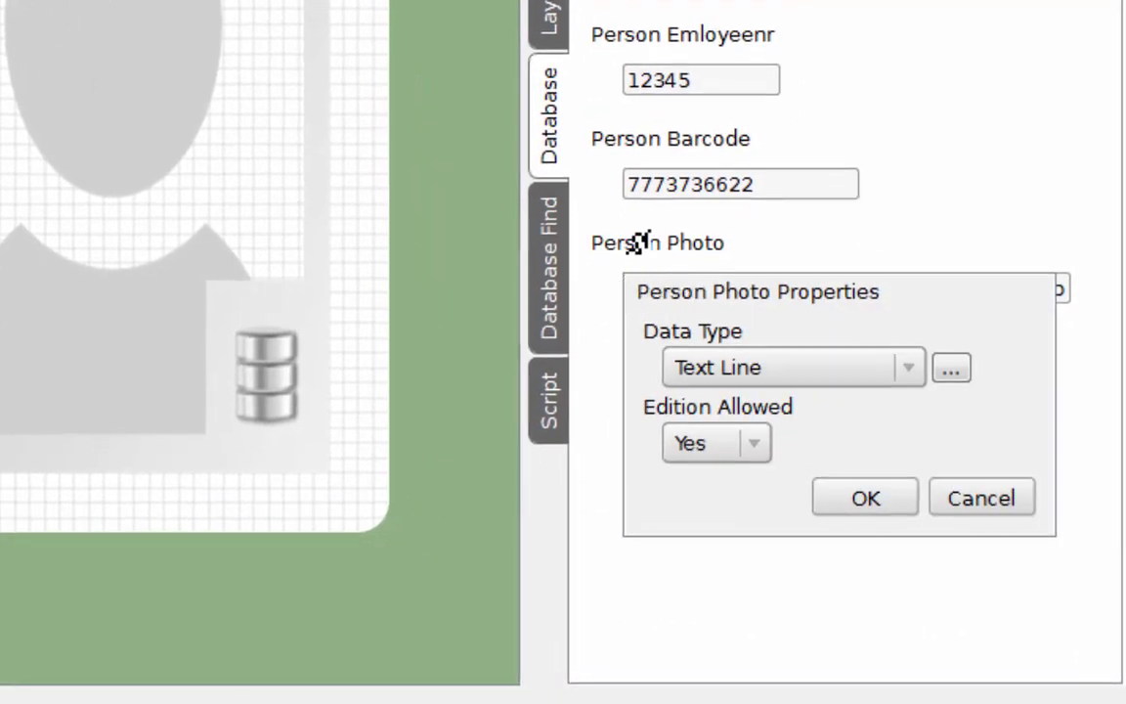
pyautogui.click(721, 376)
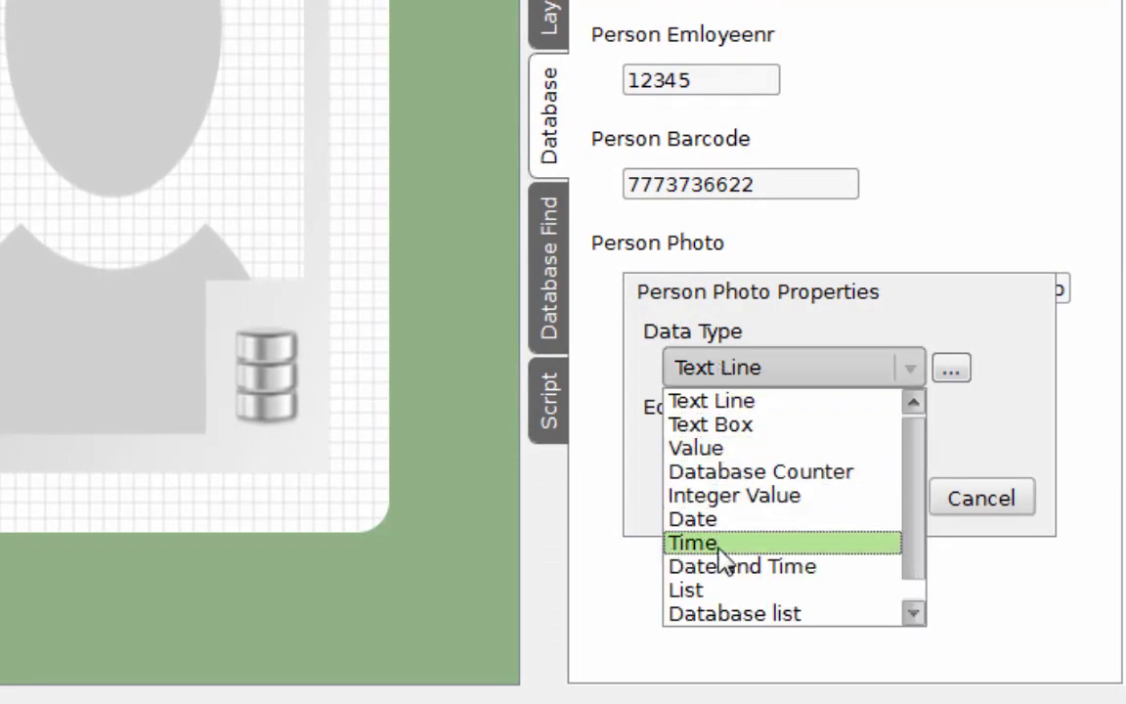
pyautogui.scroll(-1, 723, 587)
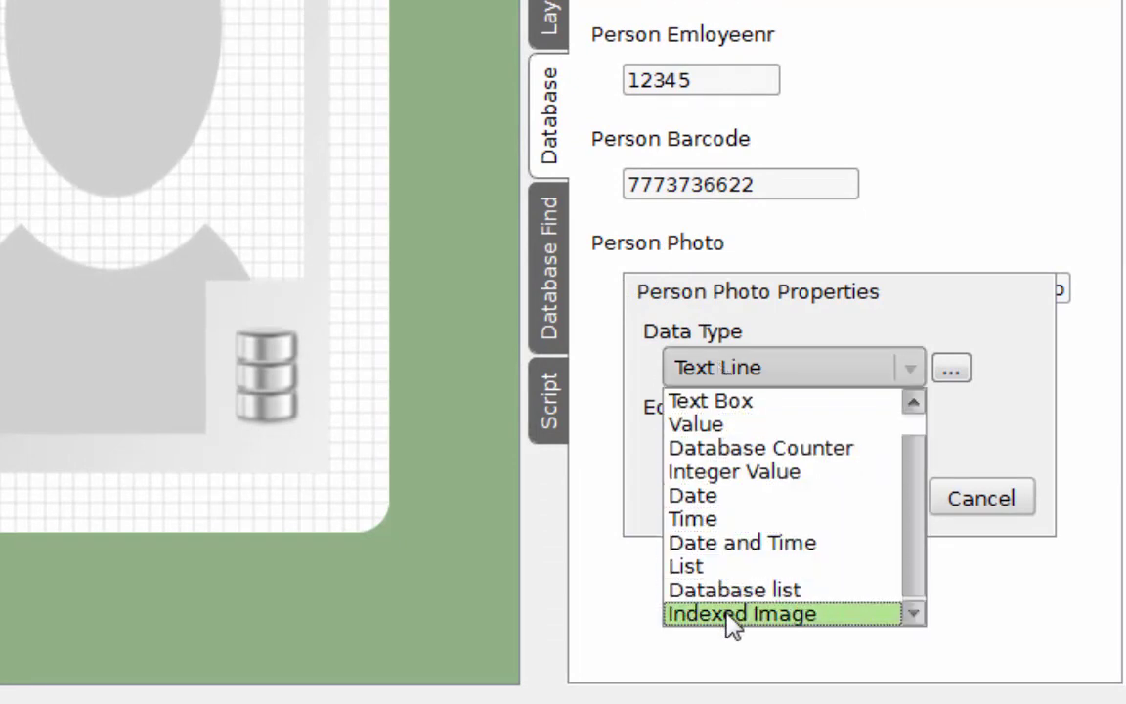
pyautogui.click(731, 613)
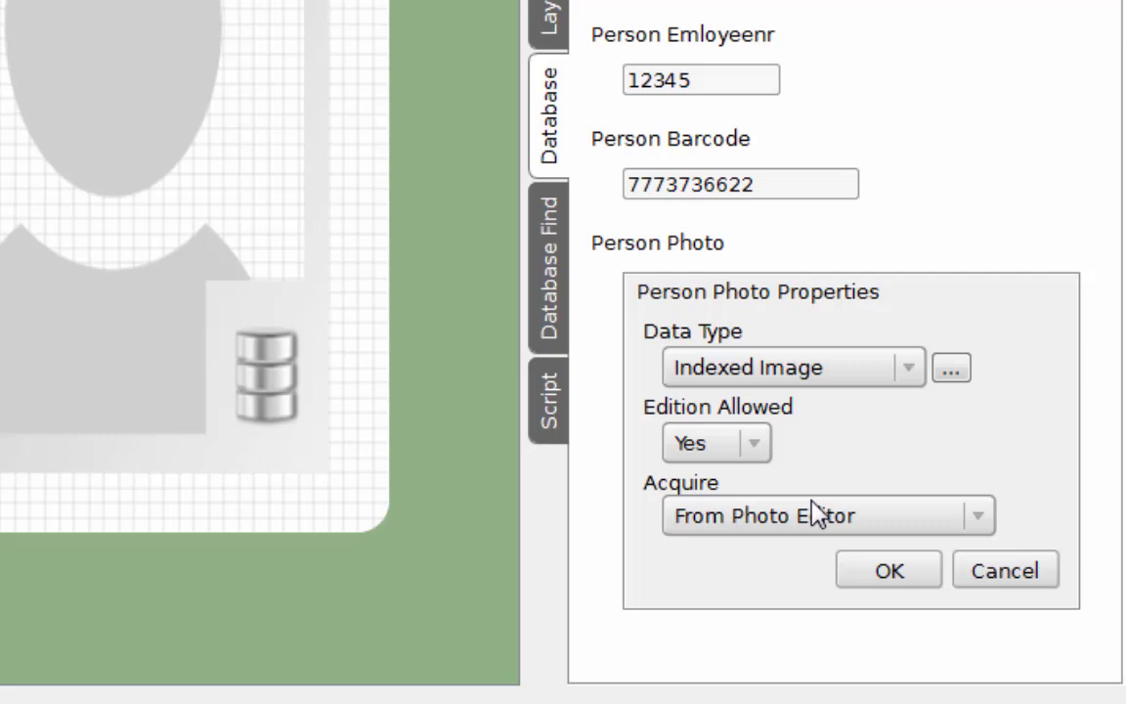
pyautogui.click(952, 376)
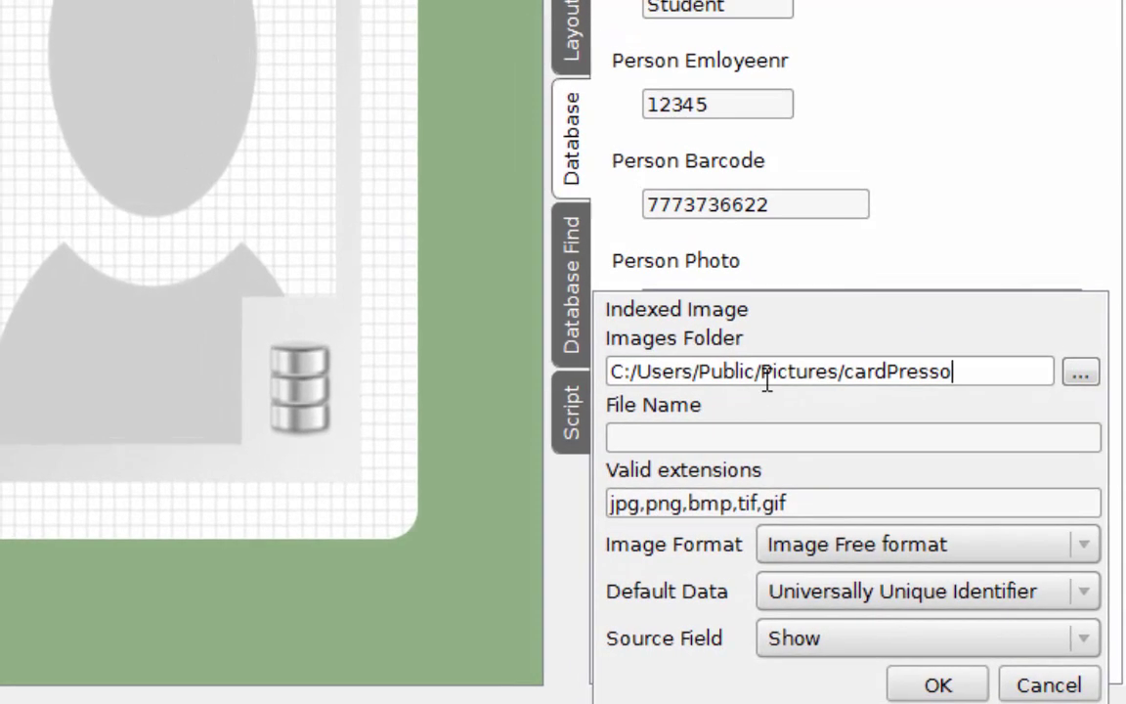
# Browse to the Desktop's EXAMPLE PROJECT folder when choosing the images folder.
pyautogui.click(1081, 380)
pyautogui.scroll(1, 322, 239)
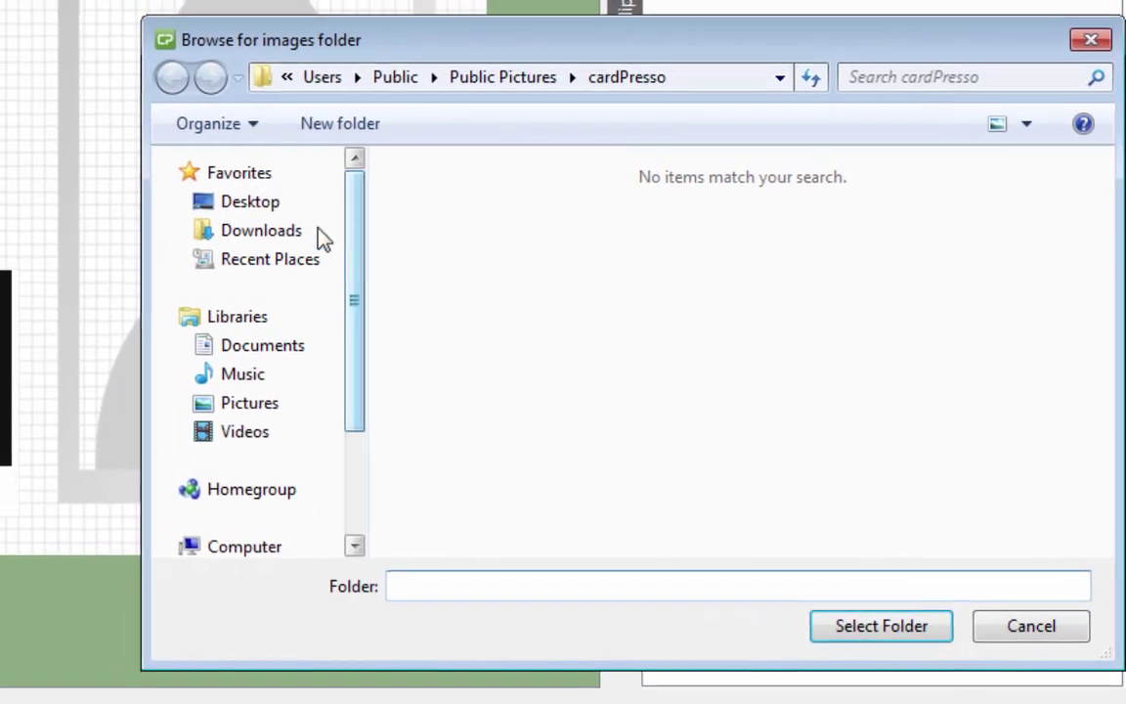
pyautogui.scroll(-1, 284, 322)
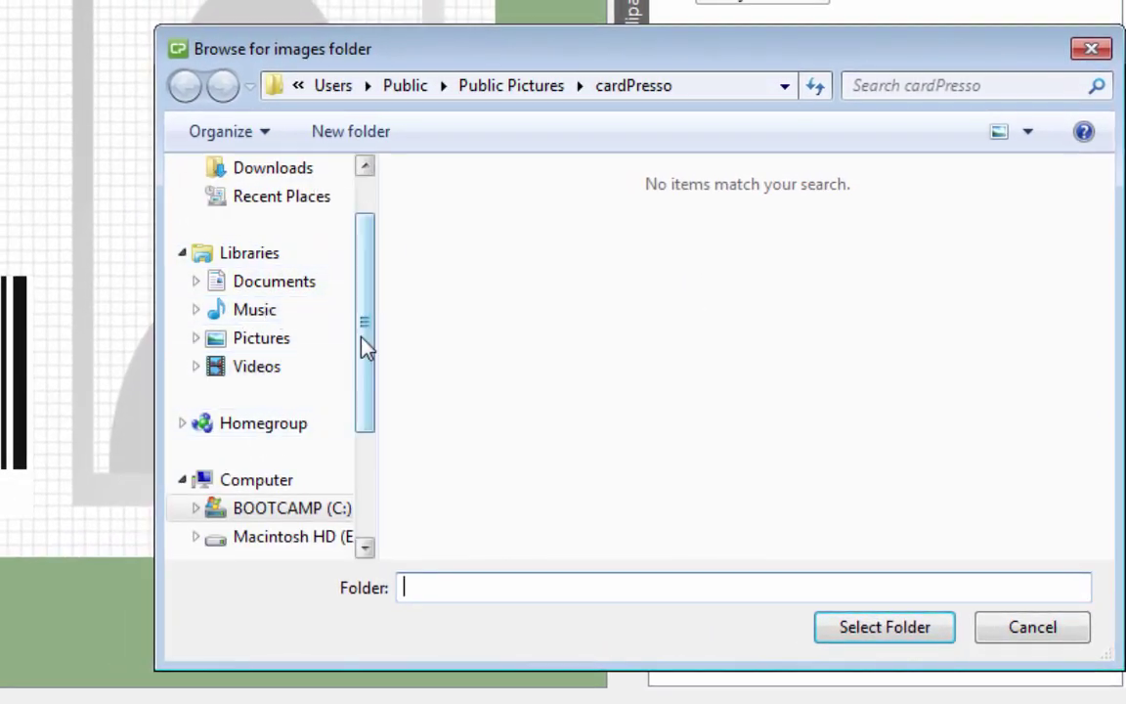
pyautogui.scroll(2, 367, 332)
pyautogui.click(249, 209)
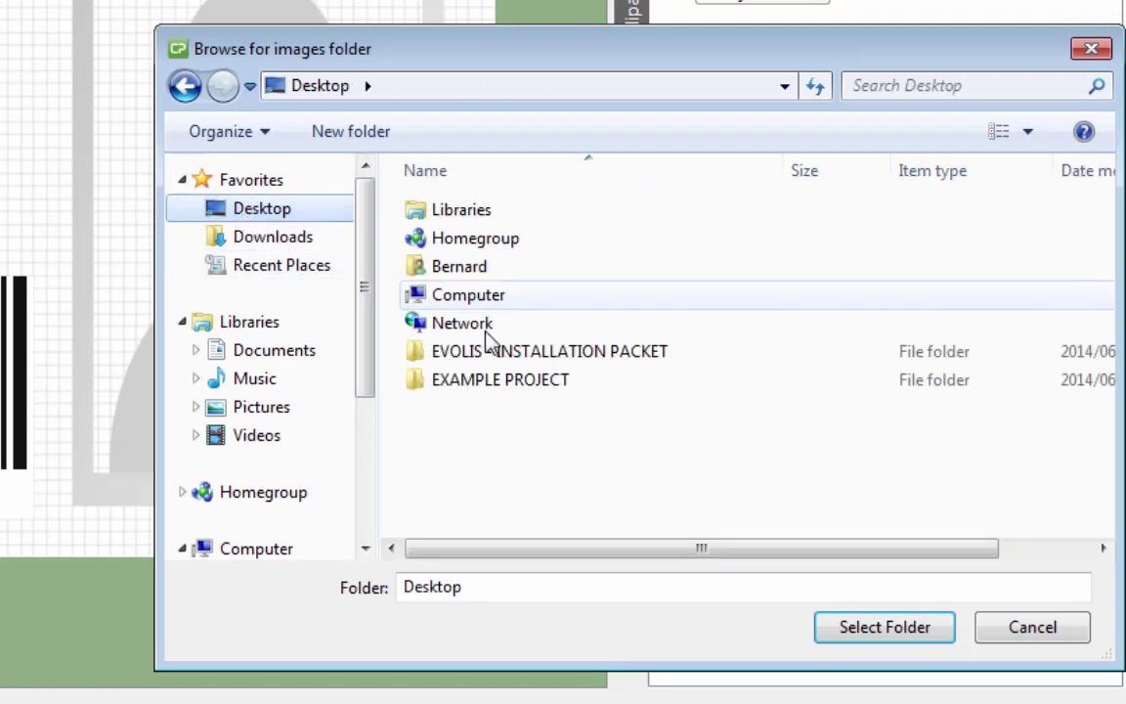
pyautogui.doubleClick(494, 381)
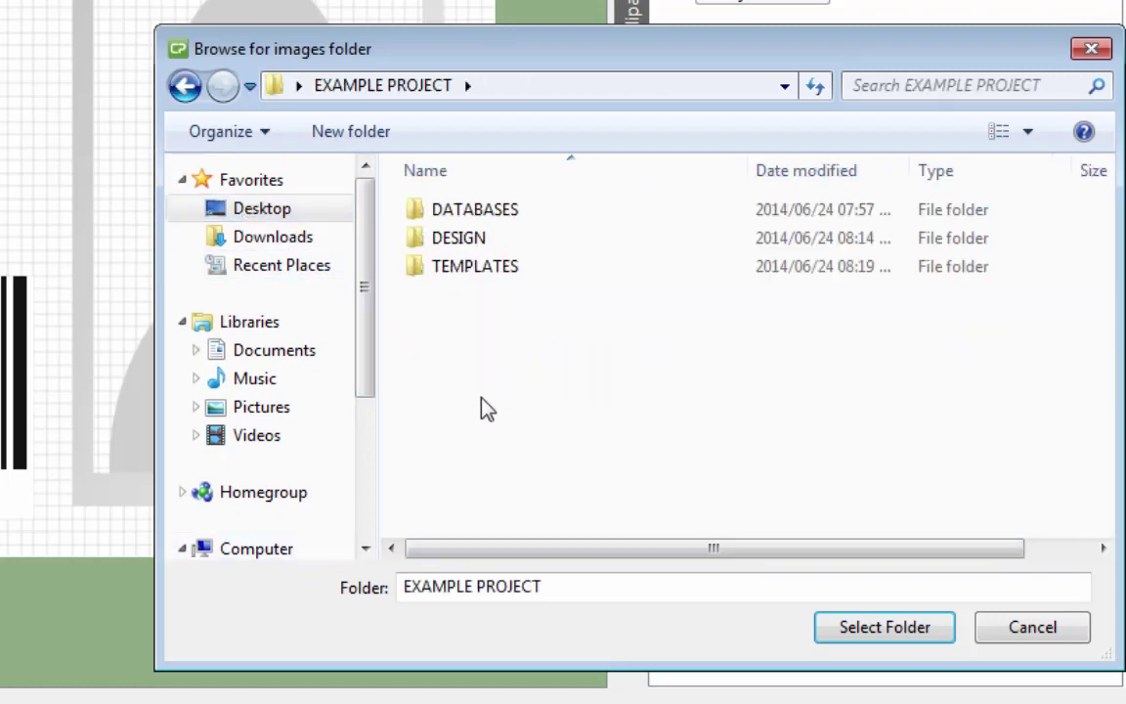
# Create a PHOTOS folder there and accept it as the Person Photo images folder.
pyautogui.rightClick(459, 398)
pyautogui.moveTo(515, 662)
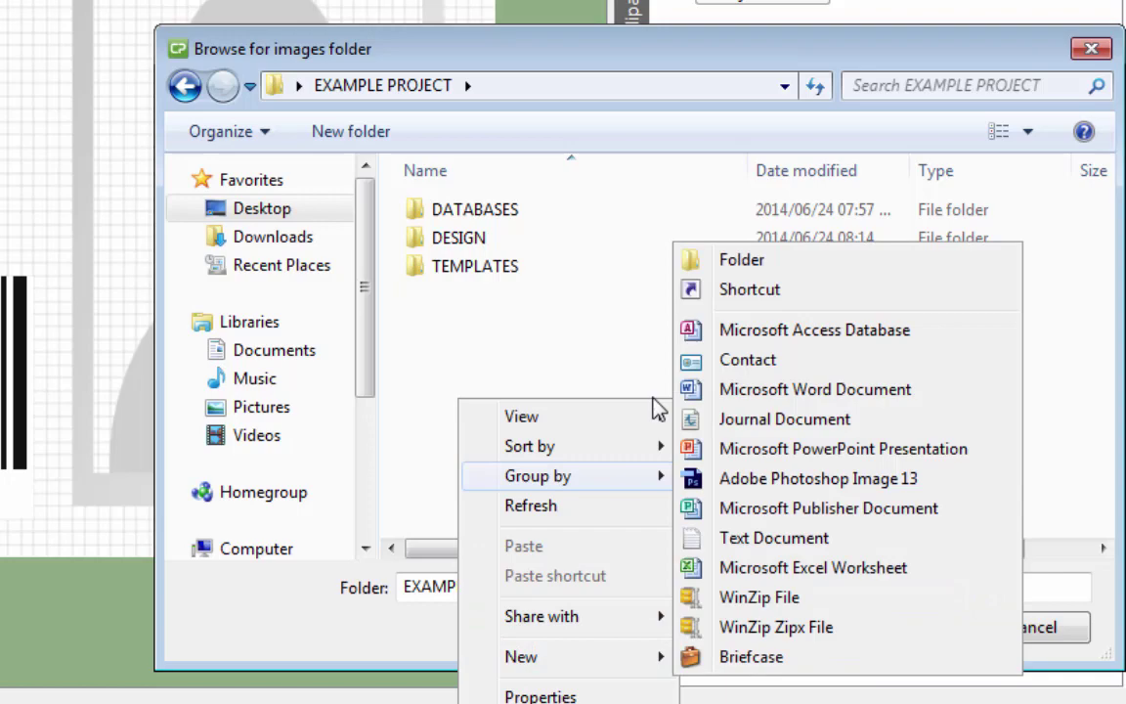
pyautogui.click(733, 259)
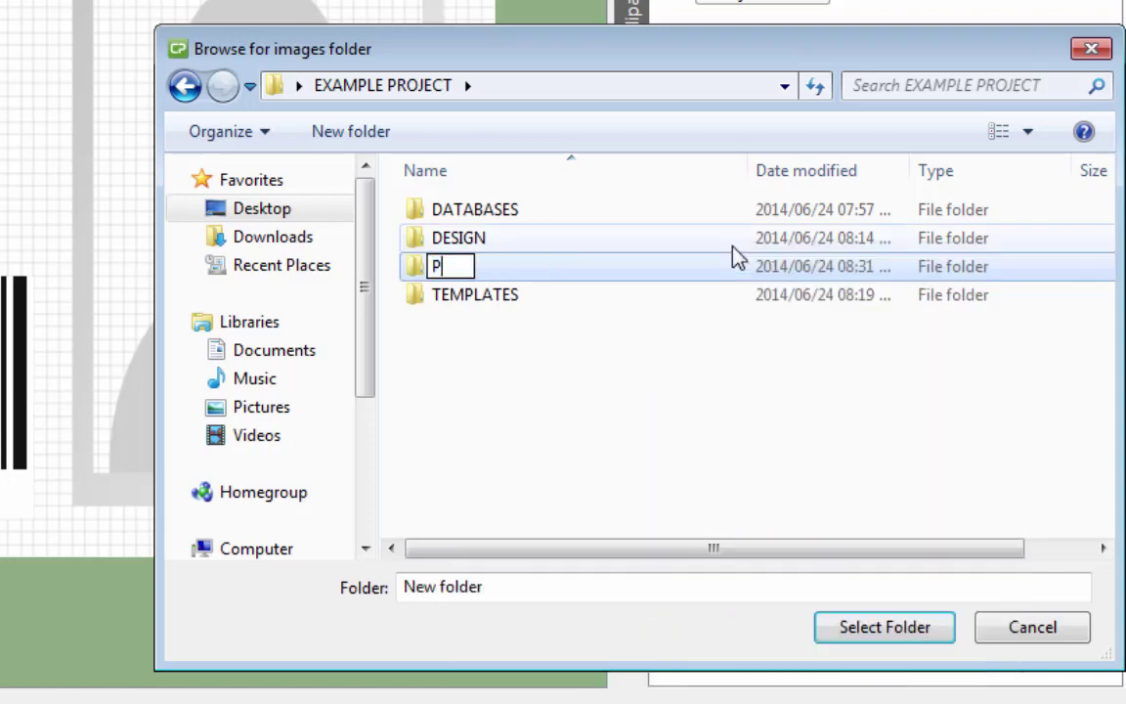
pyautogui.write('PHOTOS')
pyautogui.press('Return')
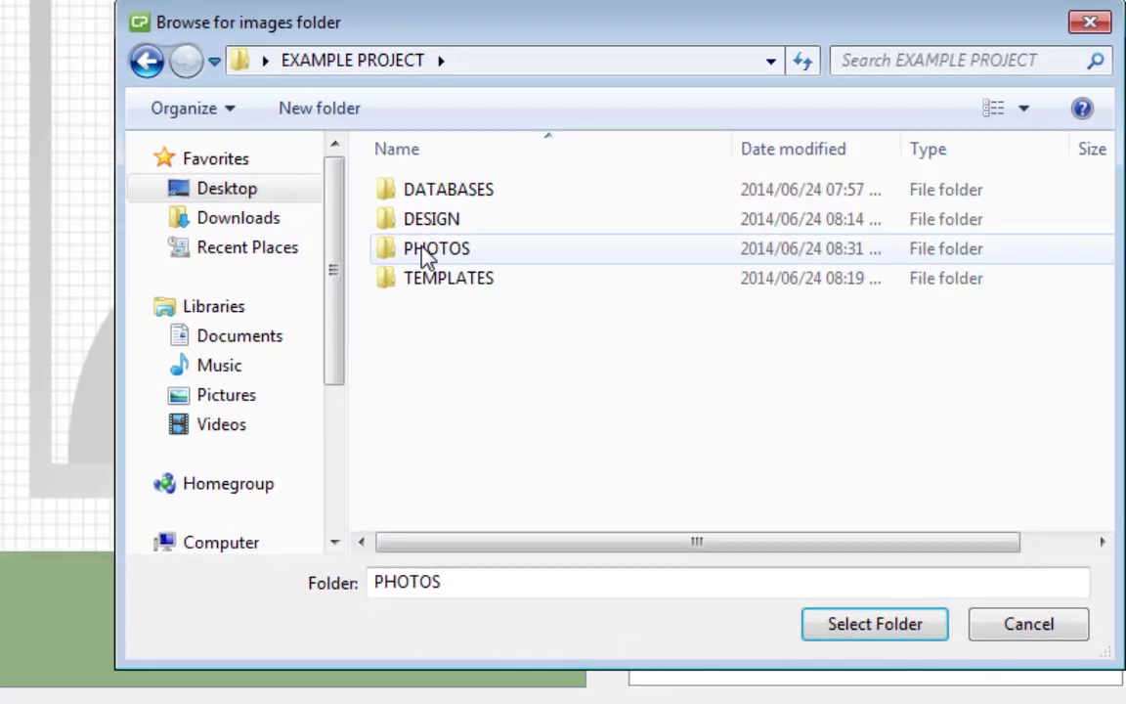
pyautogui.click(451, 272)
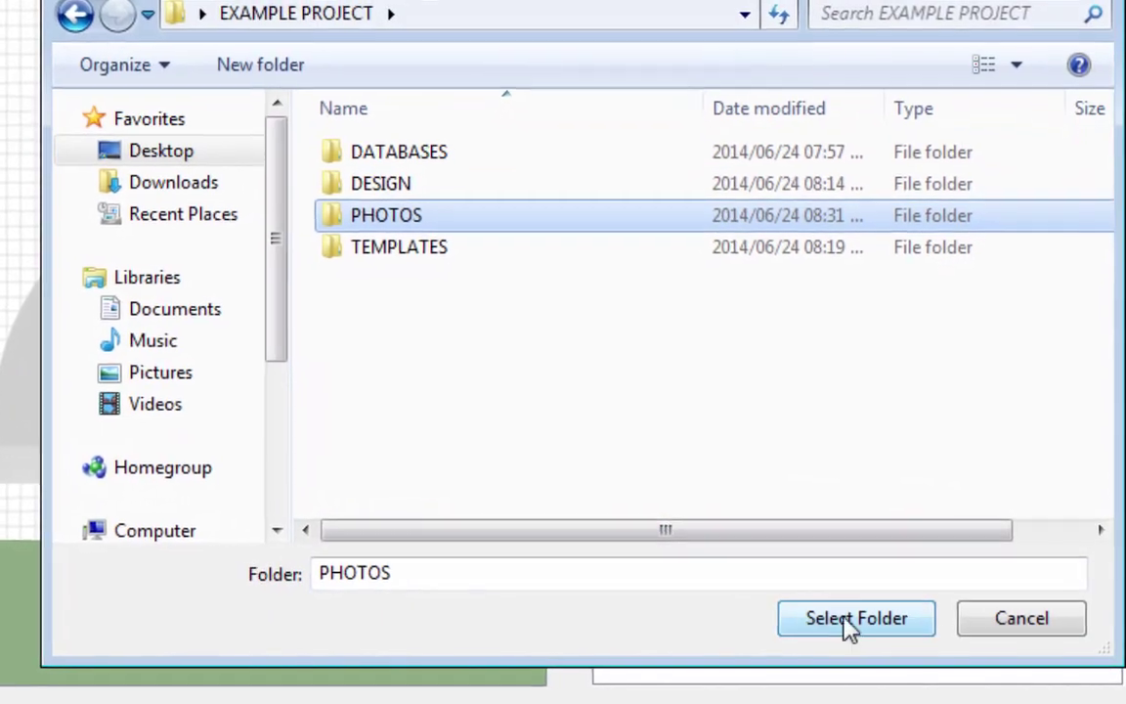
pyautogui.click(870, 623)
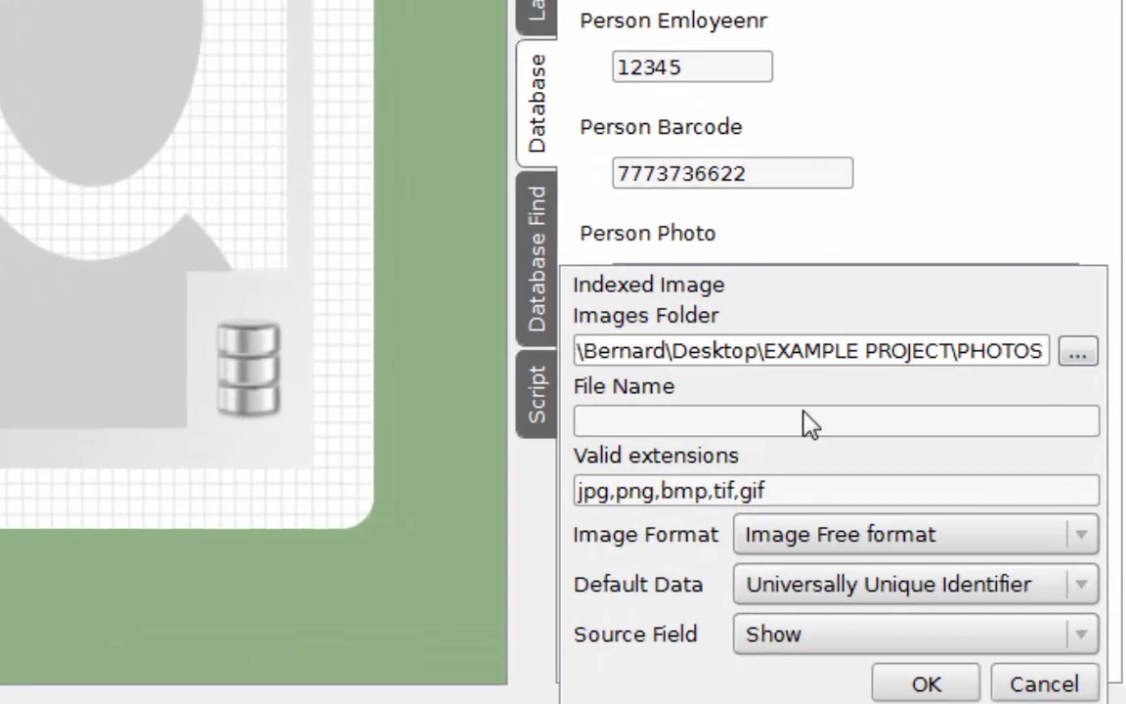
pyautogui.click(919, 683)
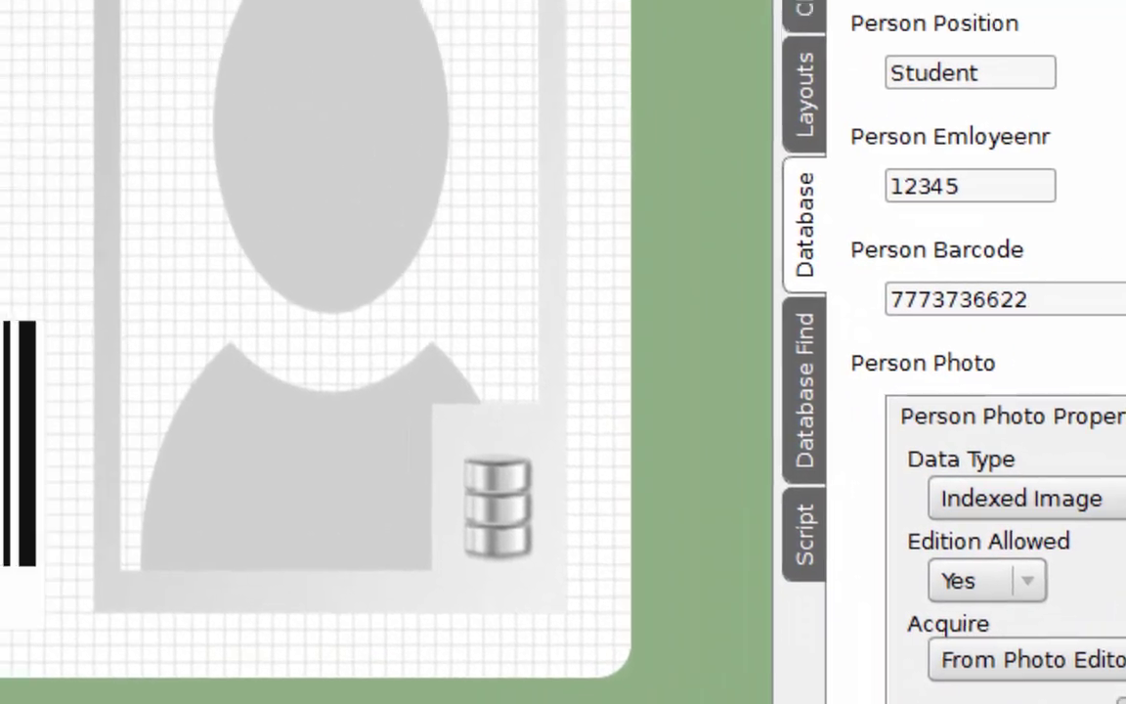
# Apply the new photo field settings and refresh the database connection to load each record's photo.
pyautogui.click(829, 564)
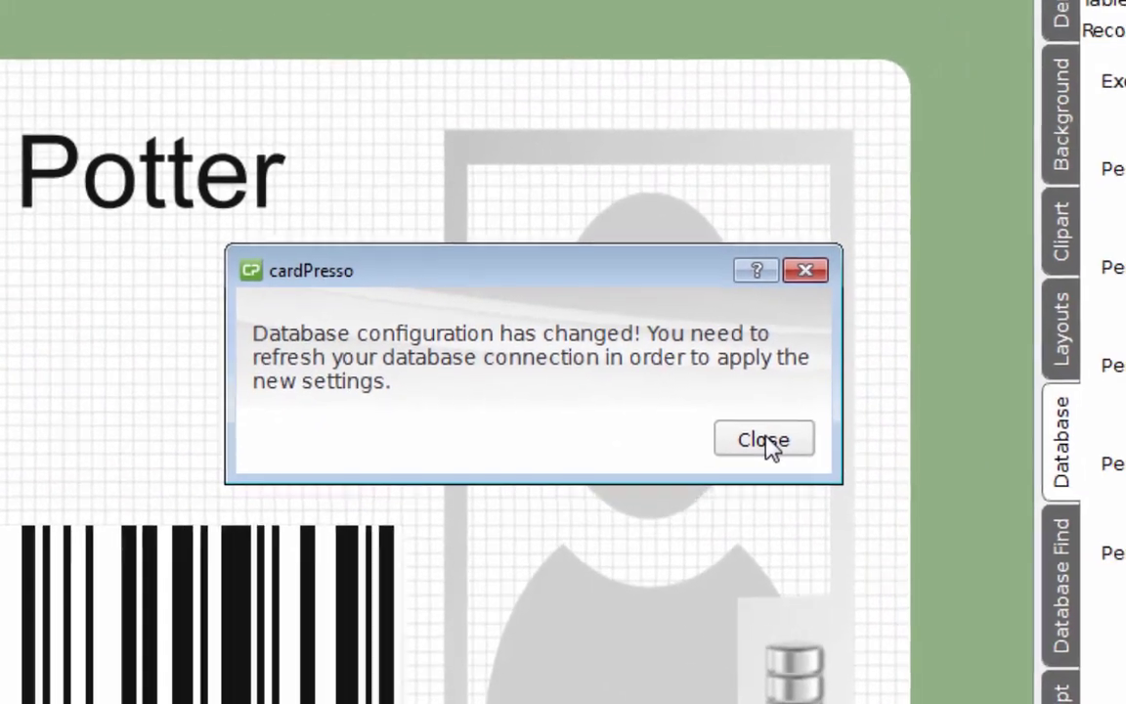
pyautogui.click(800, 423)
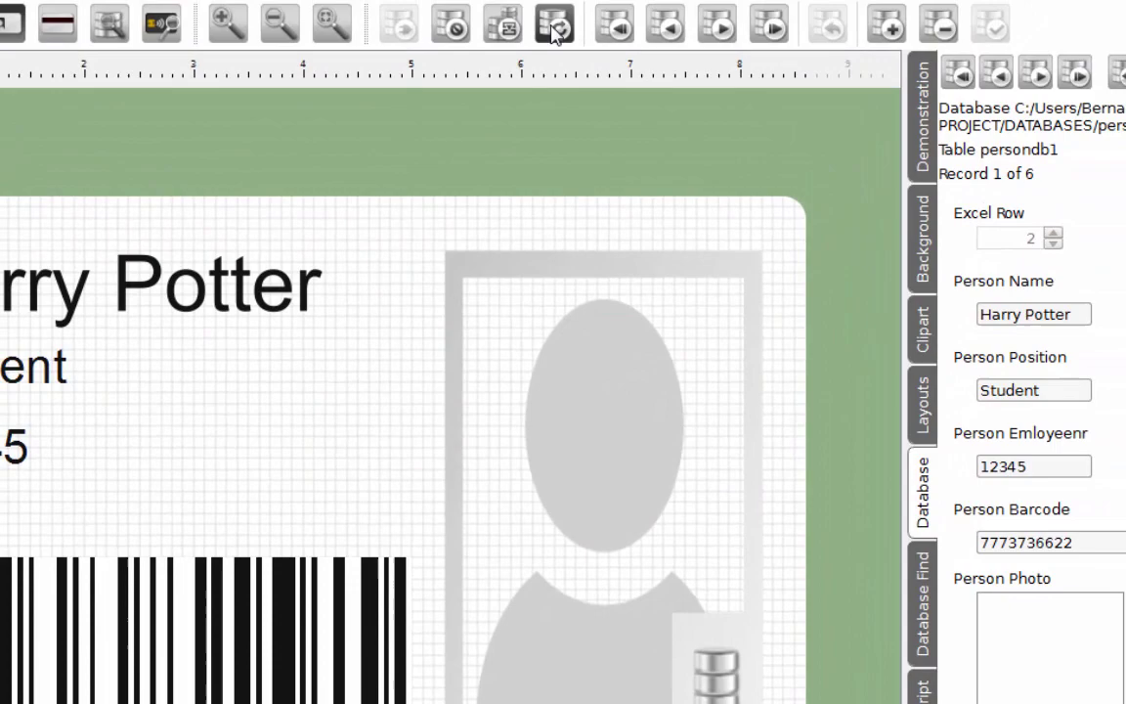
pyautogui.click(555, 29)
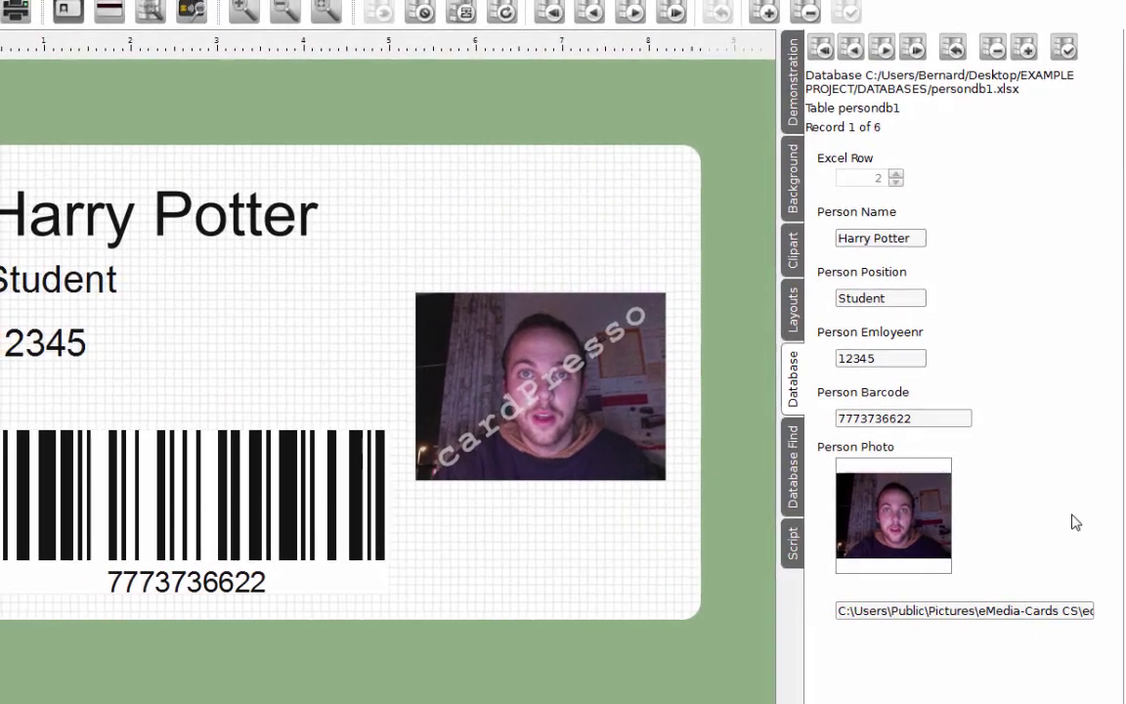
# Step forward through several records to check their photos, then step back to the first record.
pyautogui.click(881, 47)
pyautogui.click(883, 49)
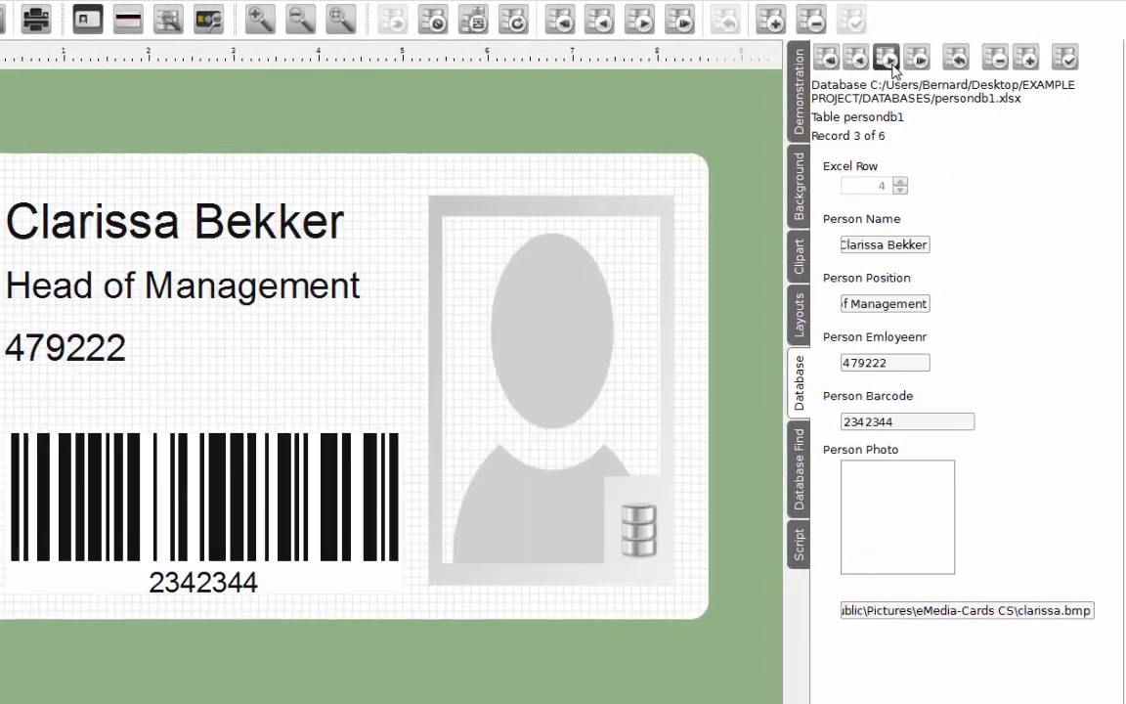
pyautogui.click(887, 60)
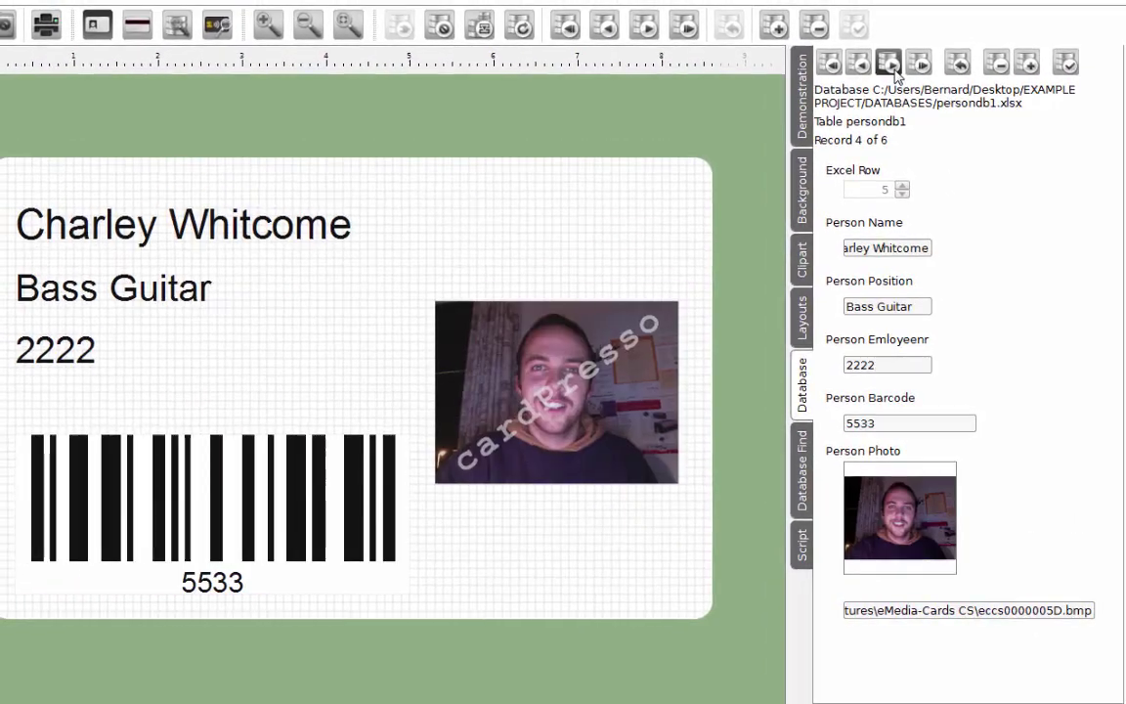
pyautogui.click(887, 60)
pyautogui.click(888, 60)
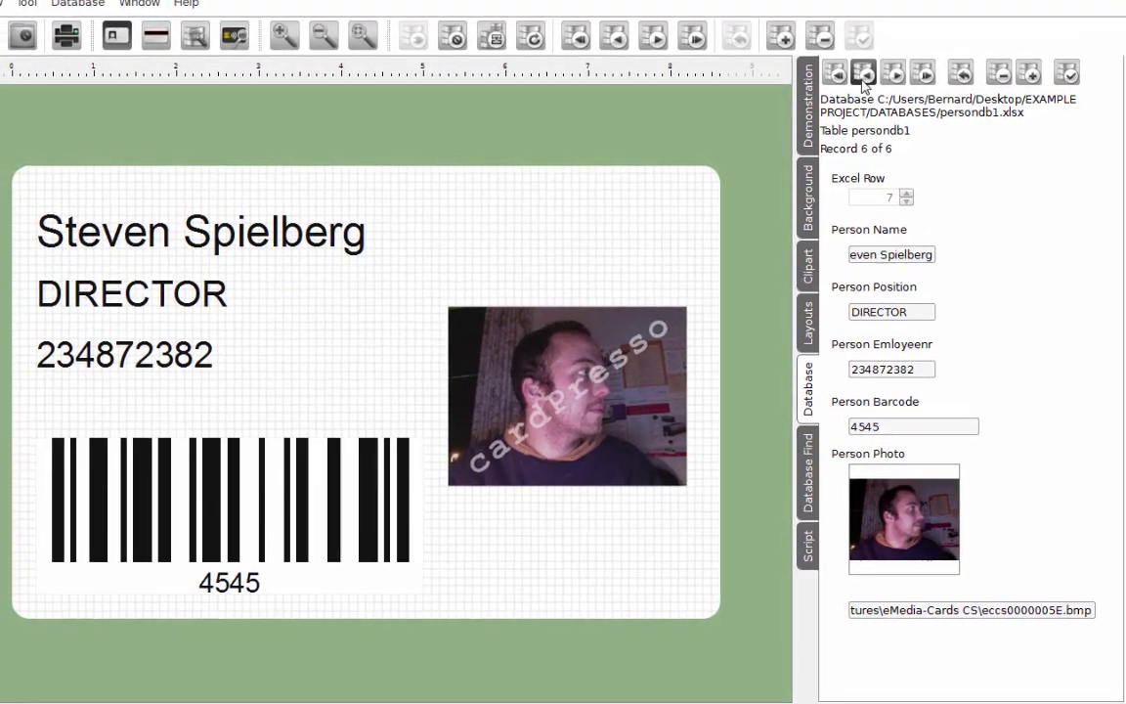
pyautogui.click(860, 76)
pyautogui.click(860, 76)
pyautogui.click(860, 76)
pyautogui.click(866, 78)
pyautogui.click(866, 79)
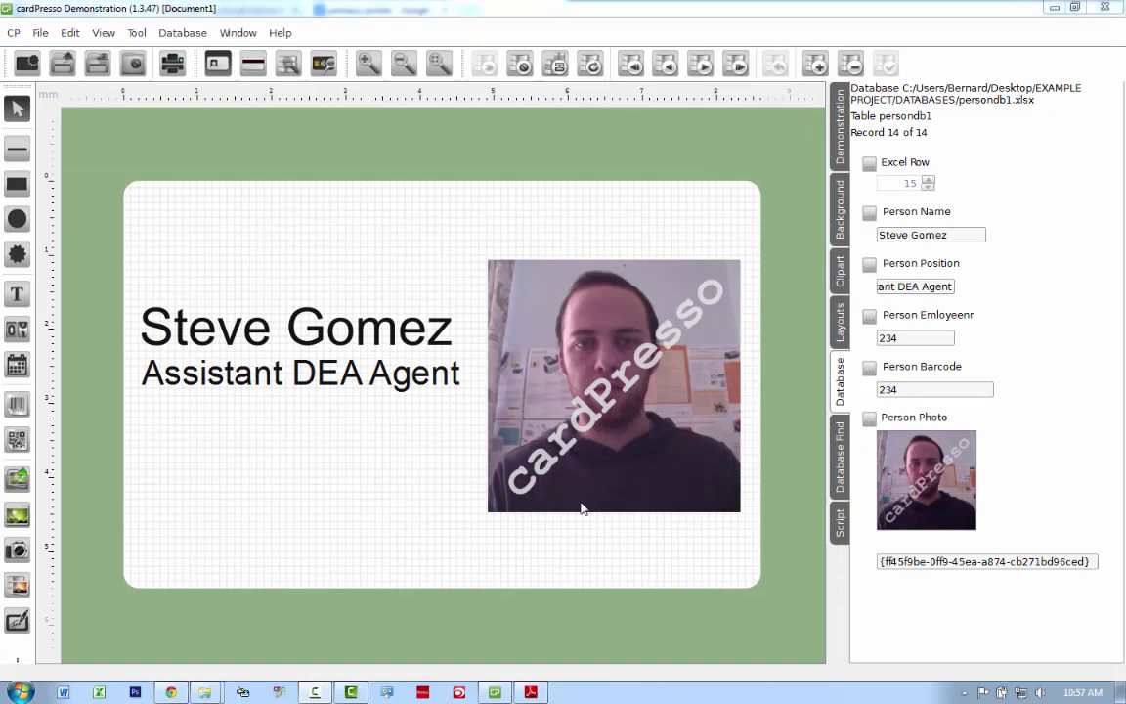
# Browse the records with First, Previous, Next and Last, then add a new blank record 15.
pyautogui.click(666, 67)
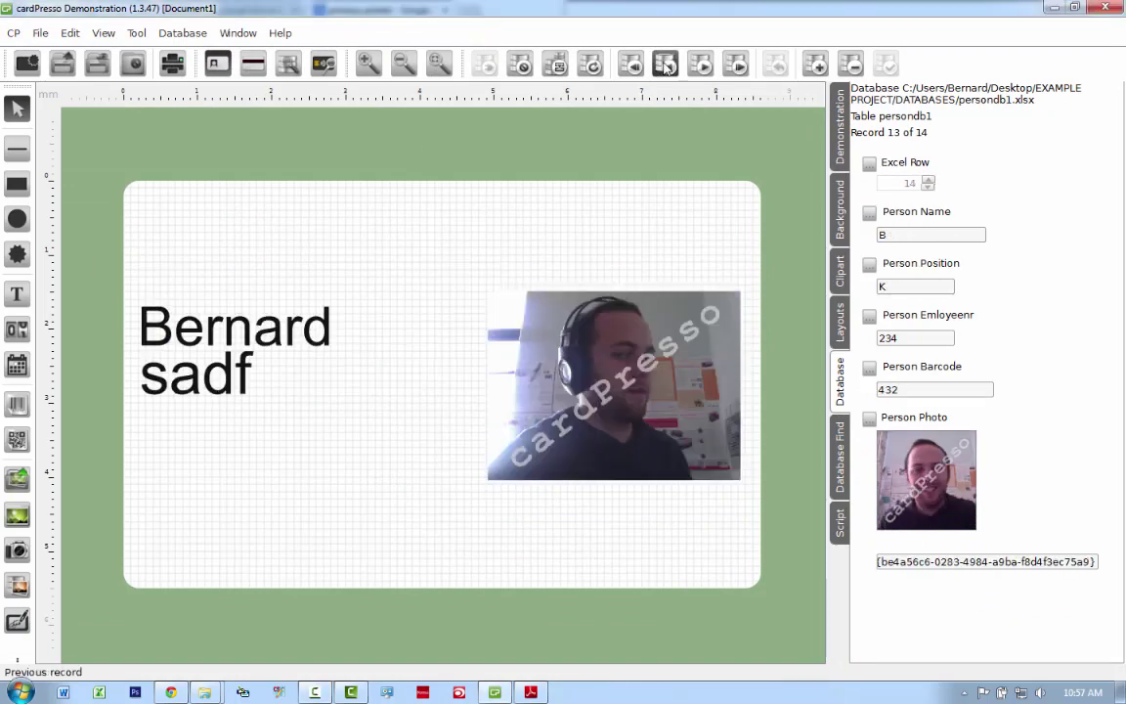
pyautogui.click(666, 66)
pyautogui.click(666, 66)
pyautogui.click(666, 66)
pyautogui.click(665, 66)
pyautogui.click(666, 67)
pyautogui.click(665, 67)
pyautogui.click(633, 66)
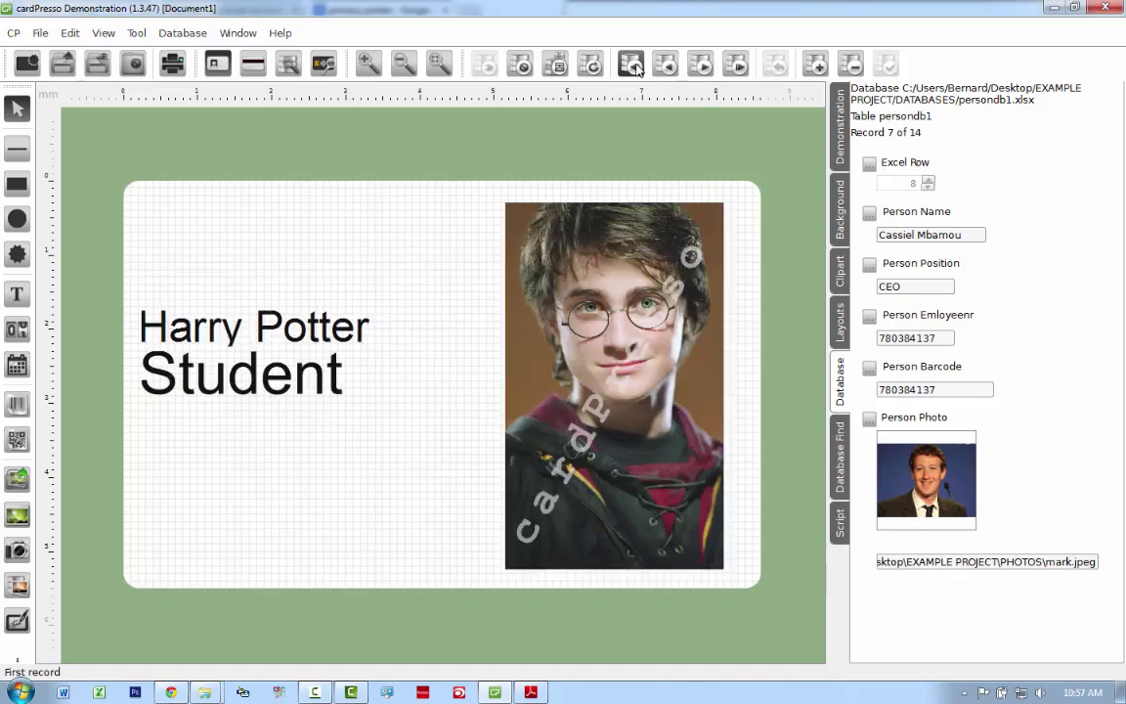
pyautogui.click(708, 65)
pyautogui.click(709, 64)
pyautogui.click(709, 65)
pyautogui.click(708, 64)
pyautogui.click(735, 65)
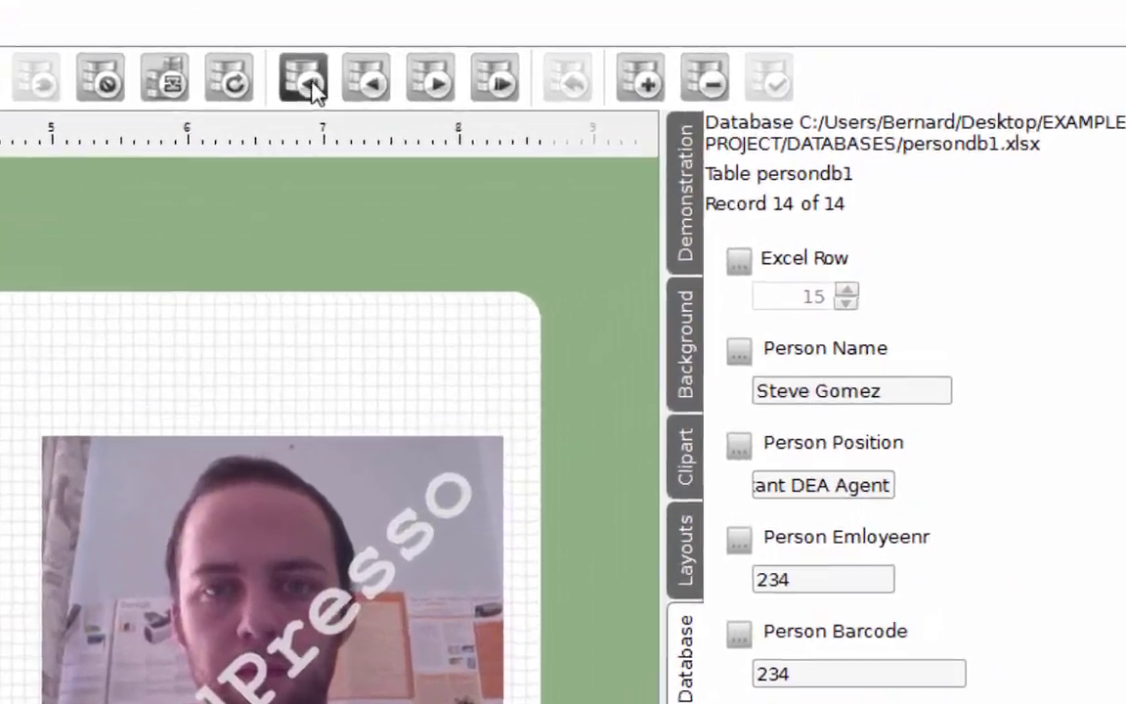
pyautogui.click(631, 65)
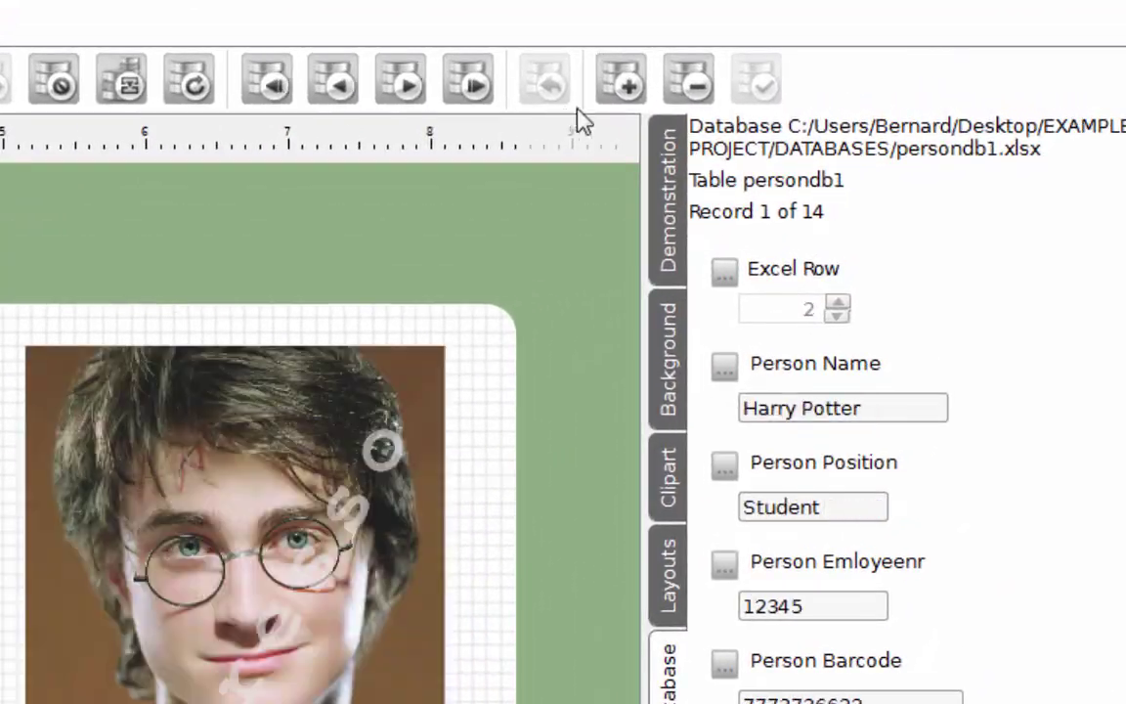
pyautogui.click(624, 83)
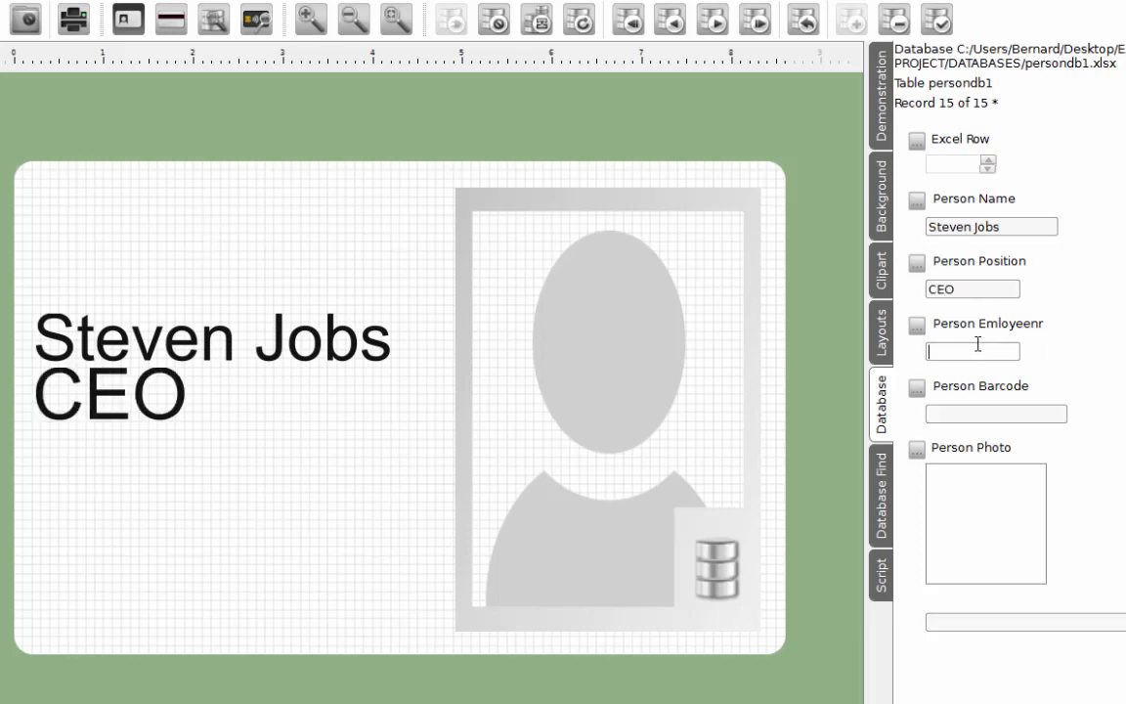
# Capture a webcam photo in the Photo Editor and place it on the new record's card.
pyautogui.doubleClick(991, 531)
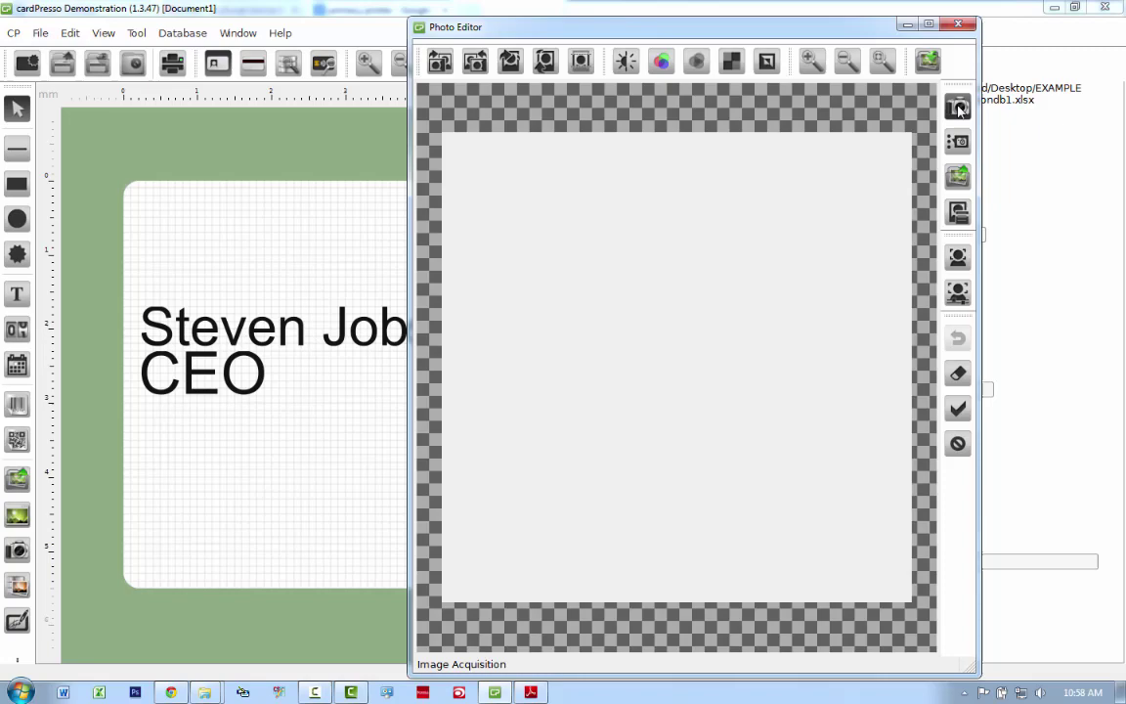
pyautogui.click(958, 109)
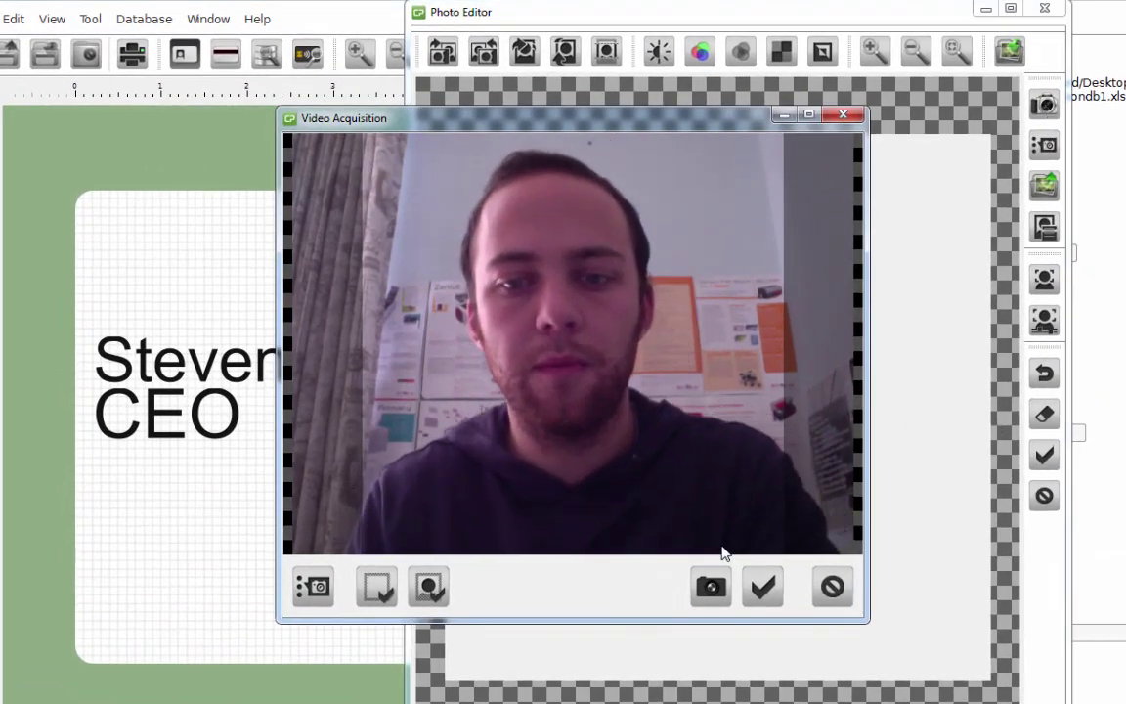
pyautogui.click(762, 590)
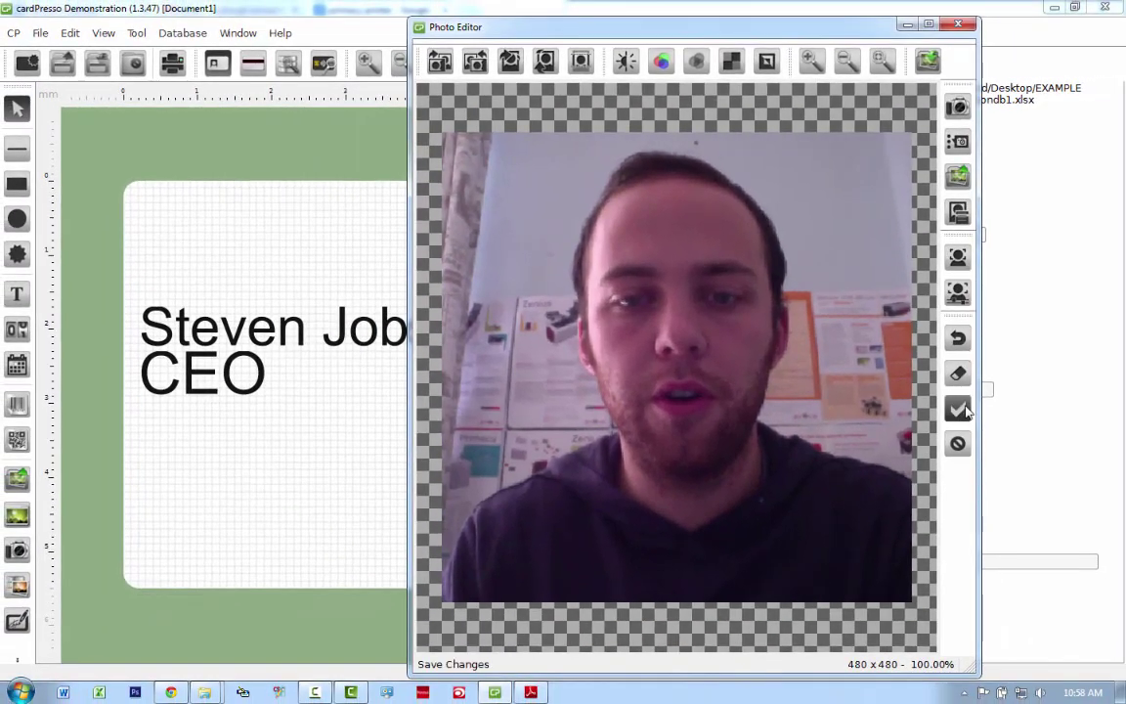
pyautogui.click(959, 409)
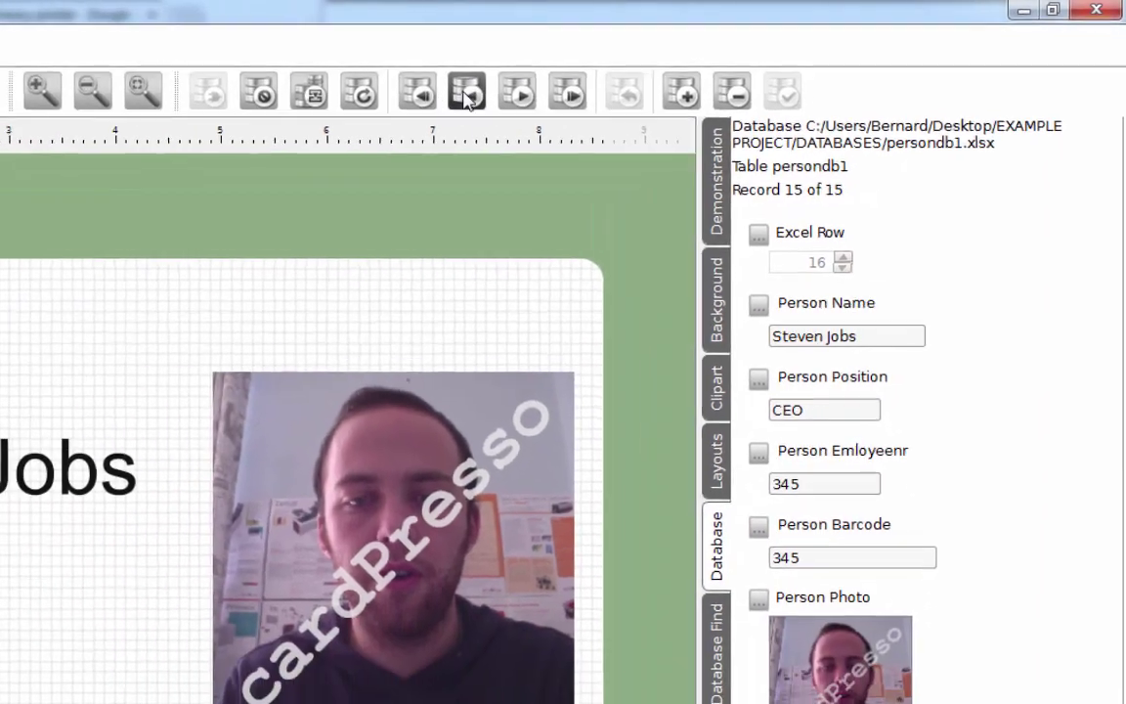
# Step back through the earlier records after saving the new one.
pyautogui.click(298, 116)
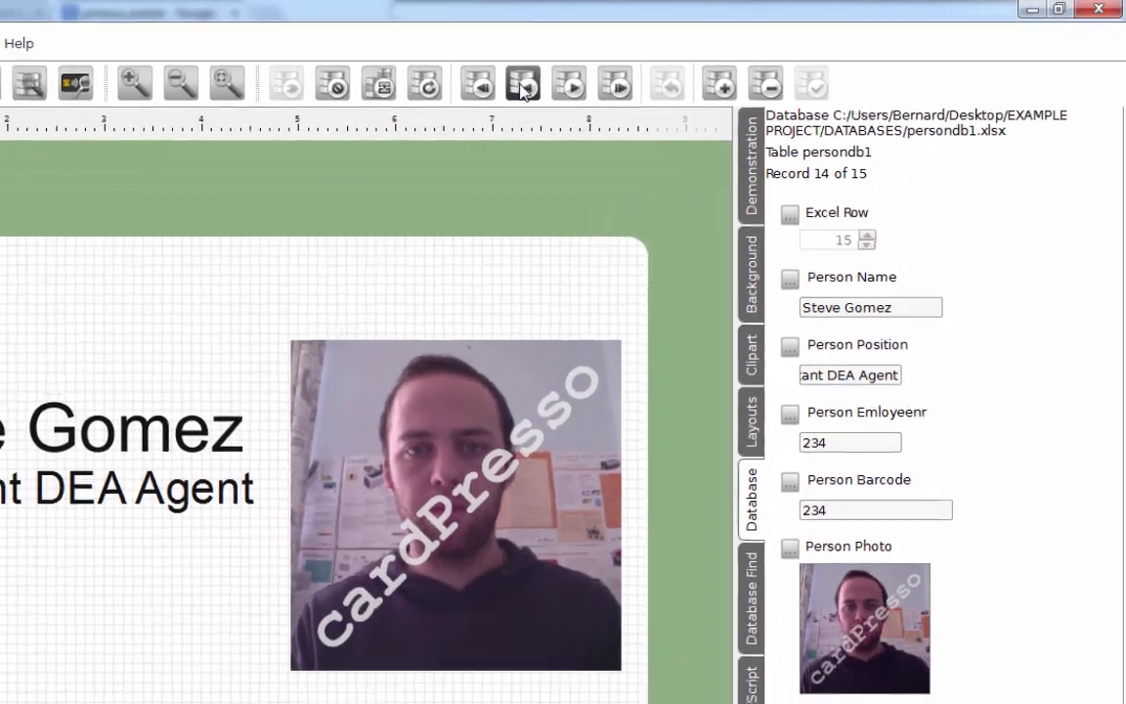
pyautogui.click(523, 88)
pyautogui.click(523, 88)
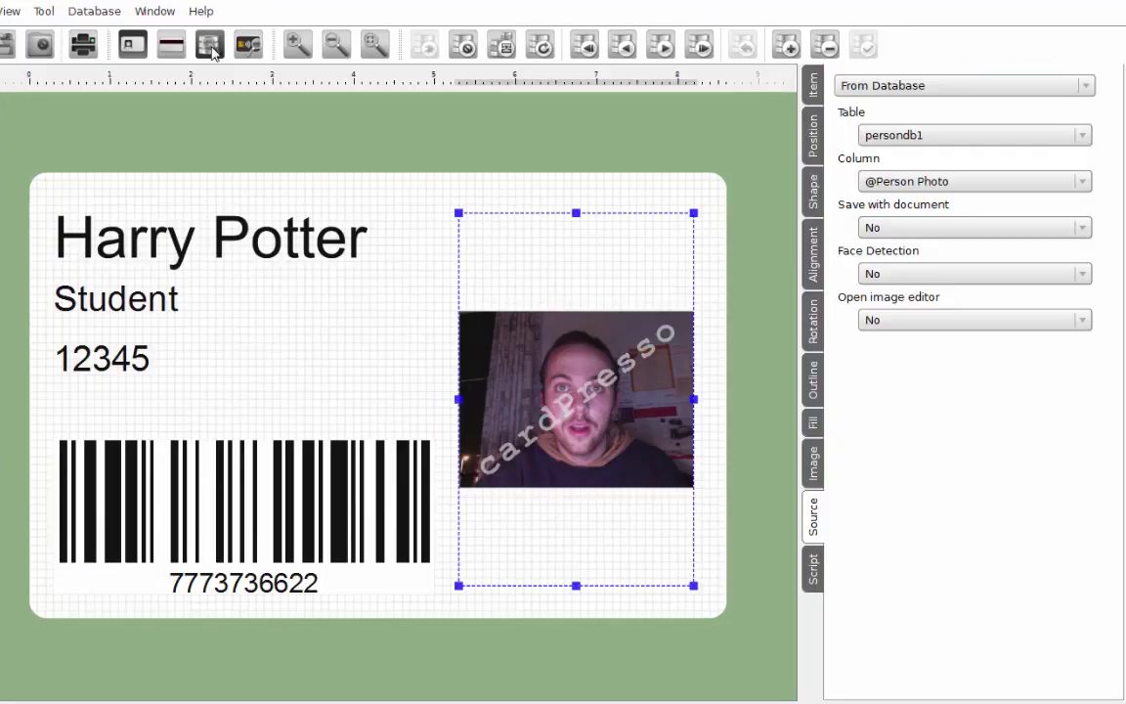
# Show the Browse Records table, then open the Print dialog for the Evolis Primacy.
pyautogui.click(204, 43)
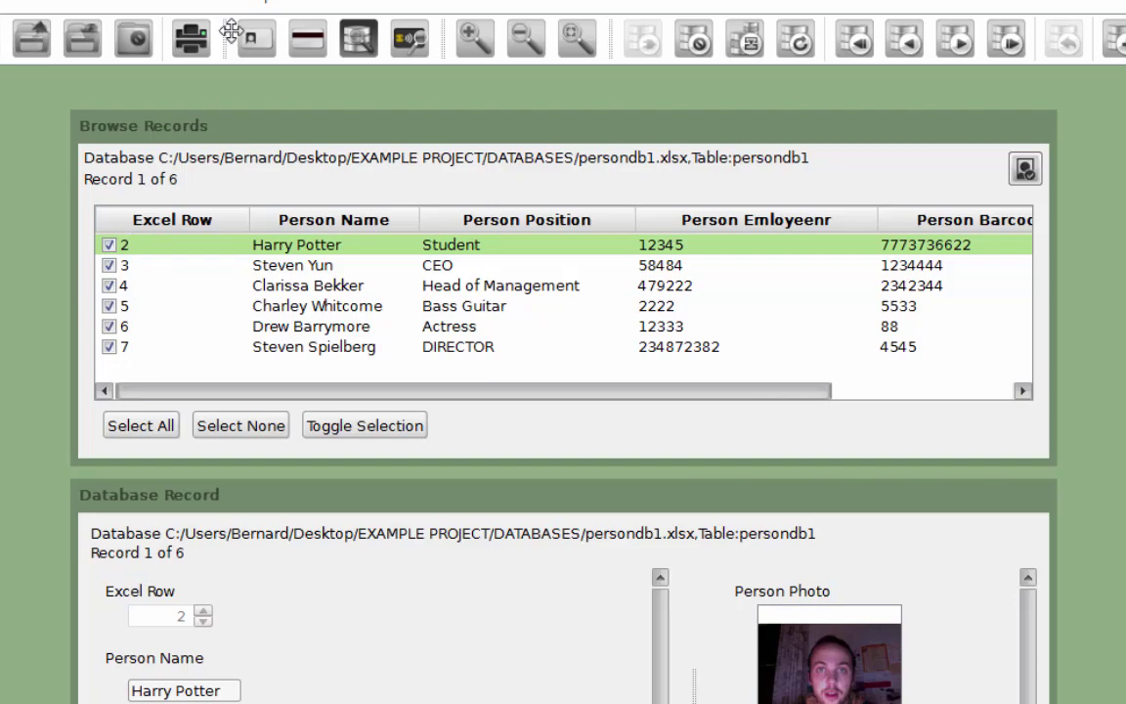
pyautogui.click(190, 45)
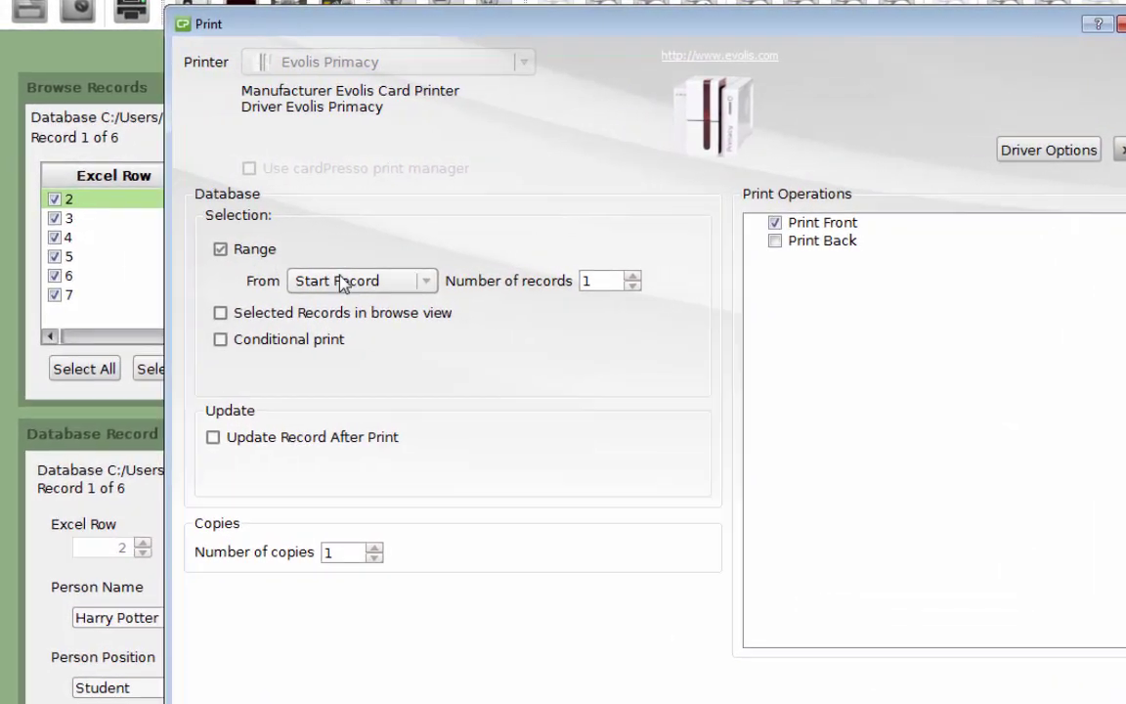
# Raise the print range to 3 records, then switch to printing Selected Records.
pyautogui.click(642, 278)
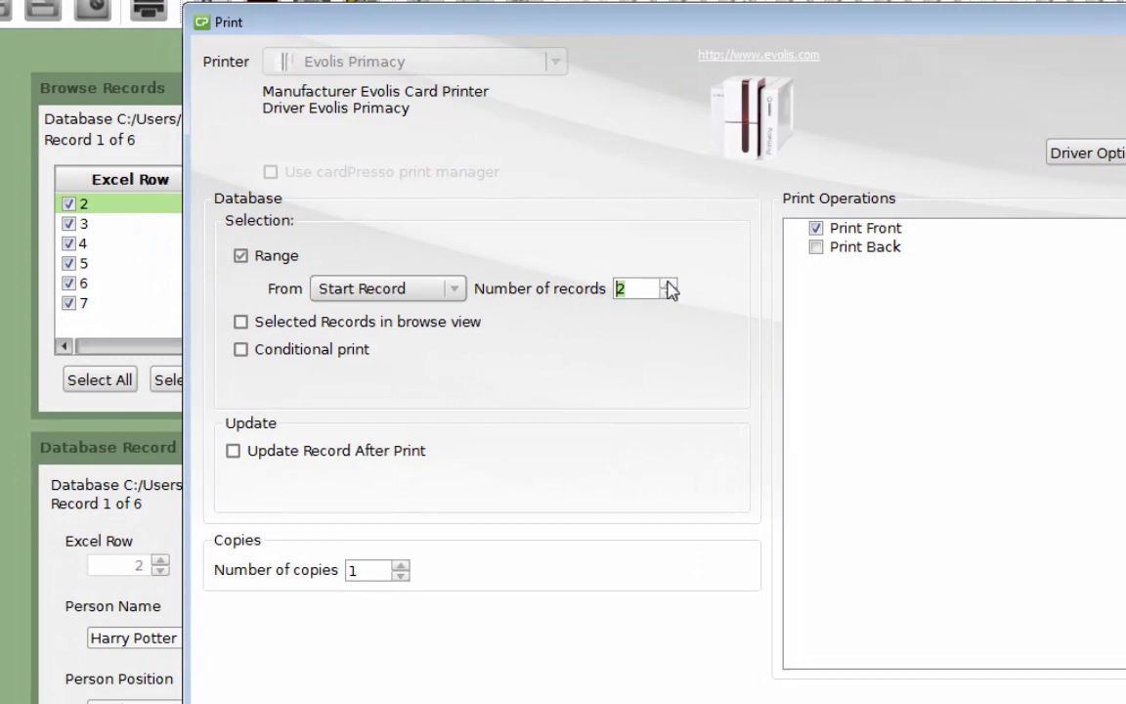
pyautogui.click(641, 278)
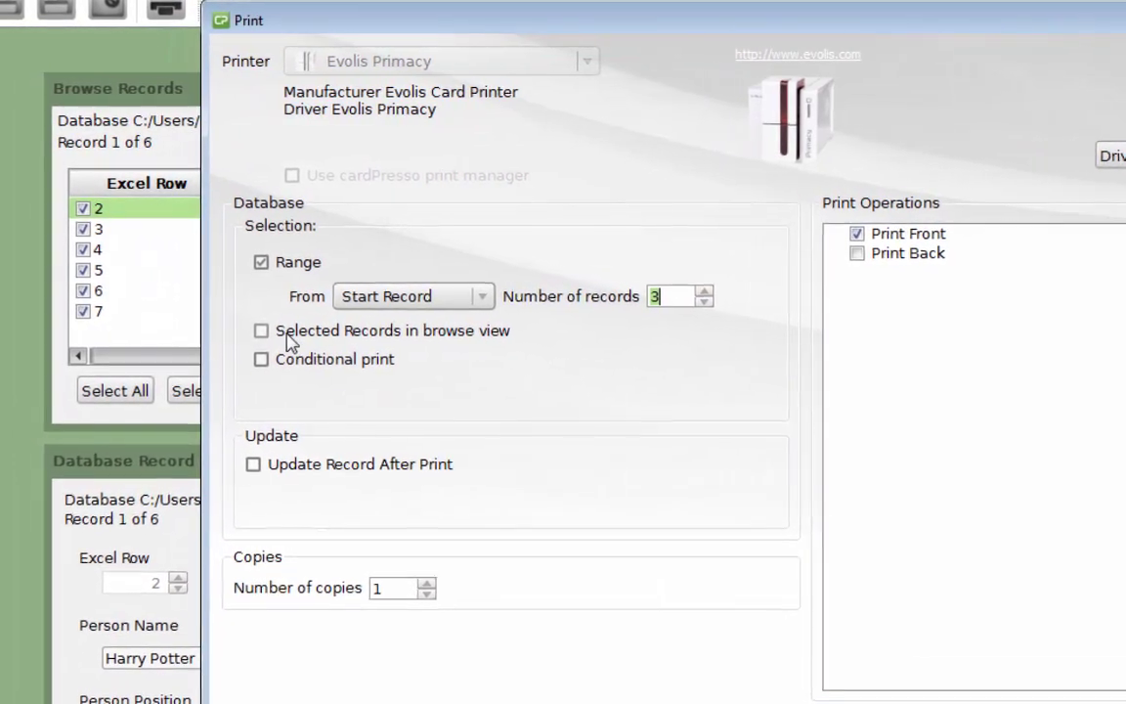
pyautogui.click(251, 330)
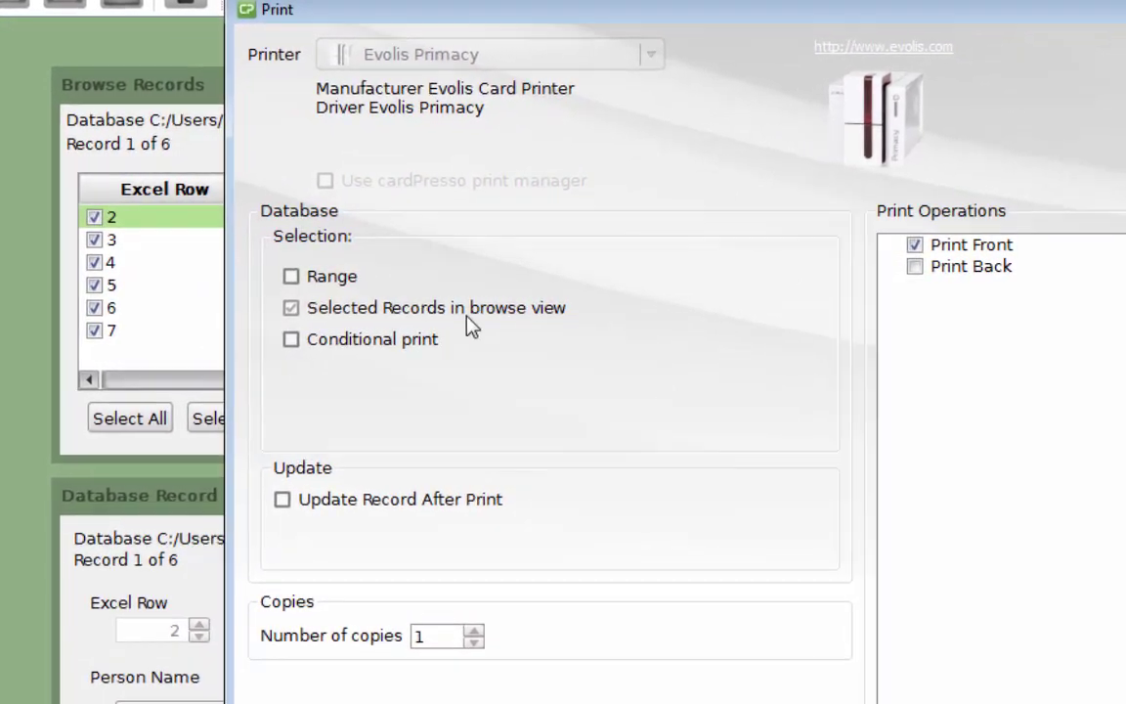
# Enable Conditional print with column person_photo set to Is Not Null, then close Print.
pyautogui.click(288, 340)
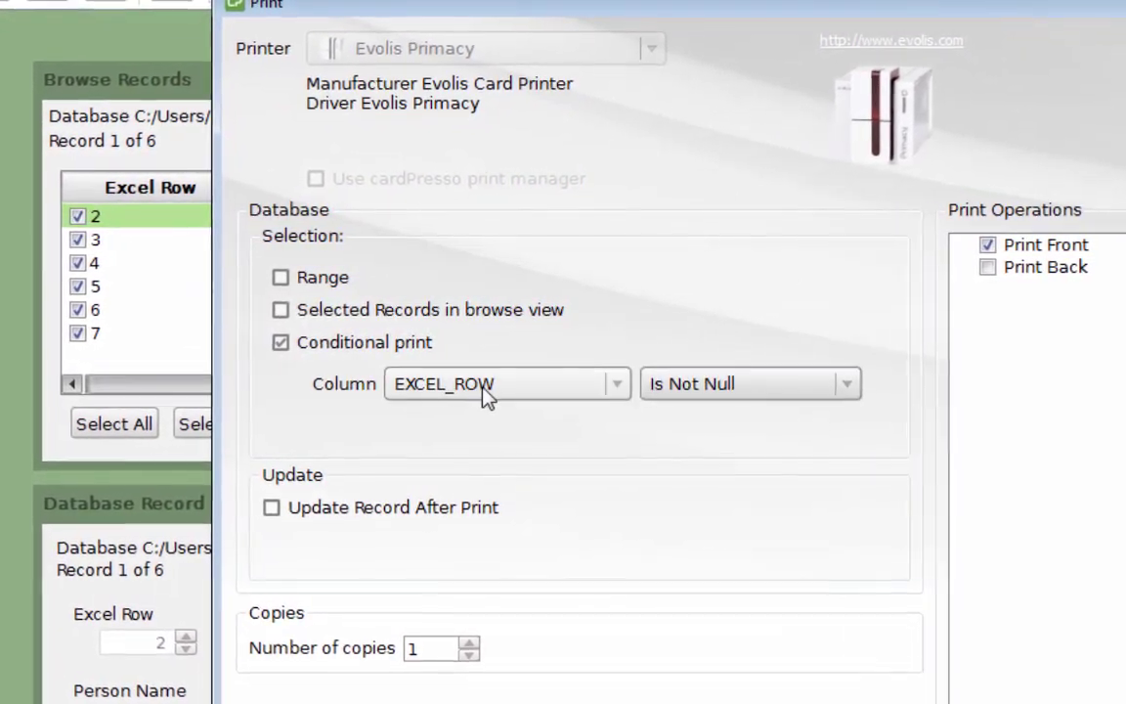
pyautogui.click(487, 387)
pyautogui.click(487, 436)
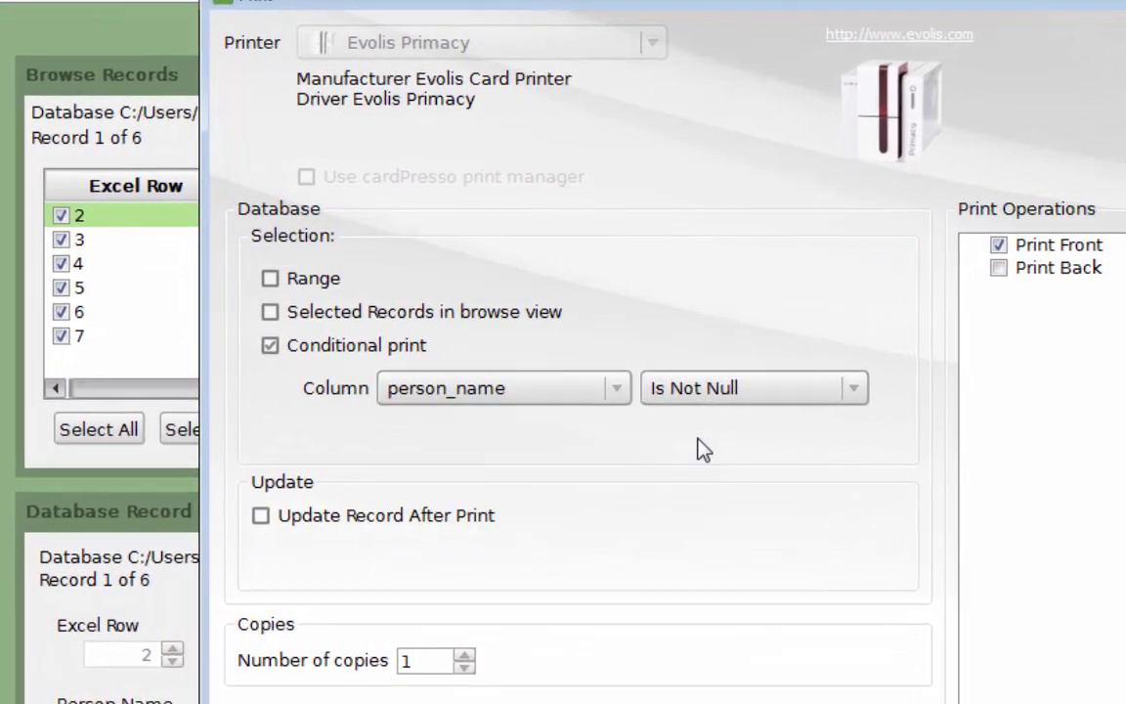
pyautogui.click(528, 391)
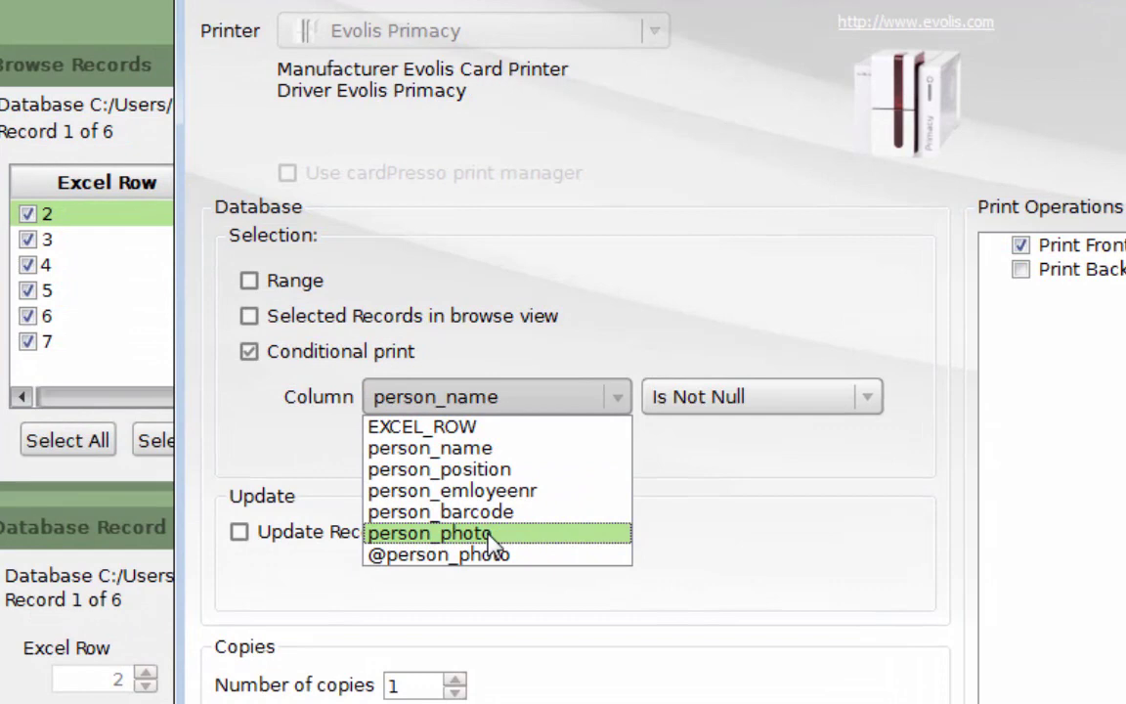
pyautogui.click(494, 527)
pyautogui.click(768, 401)
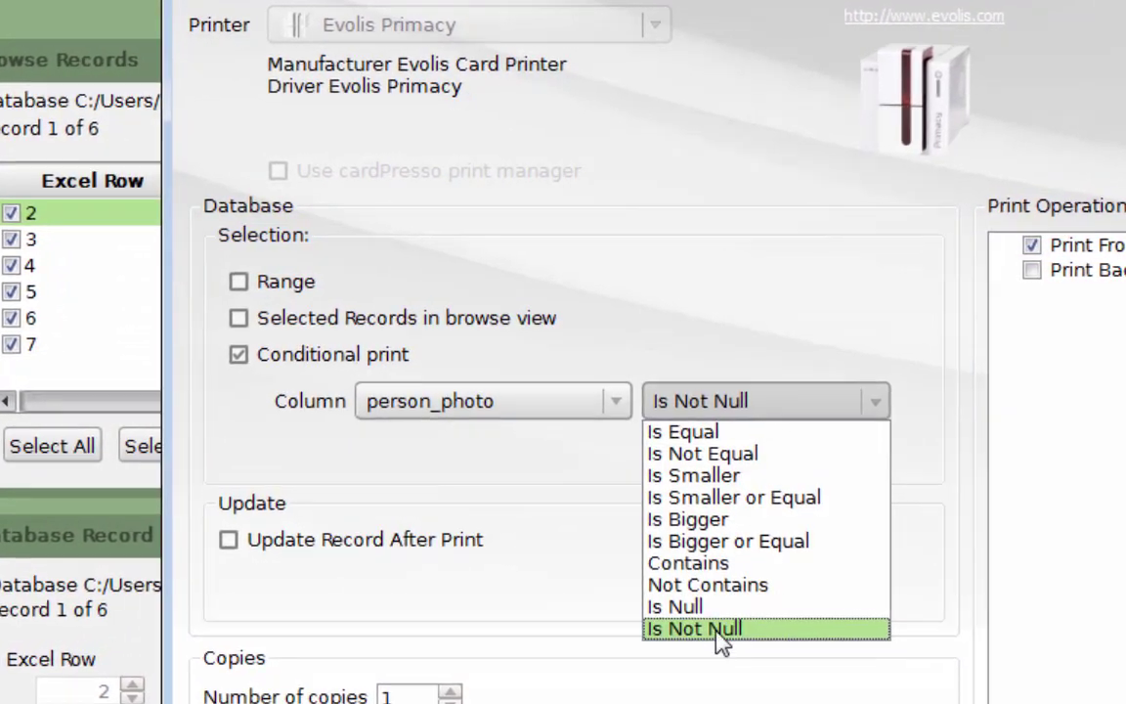
pyautogui.click(718, 630)
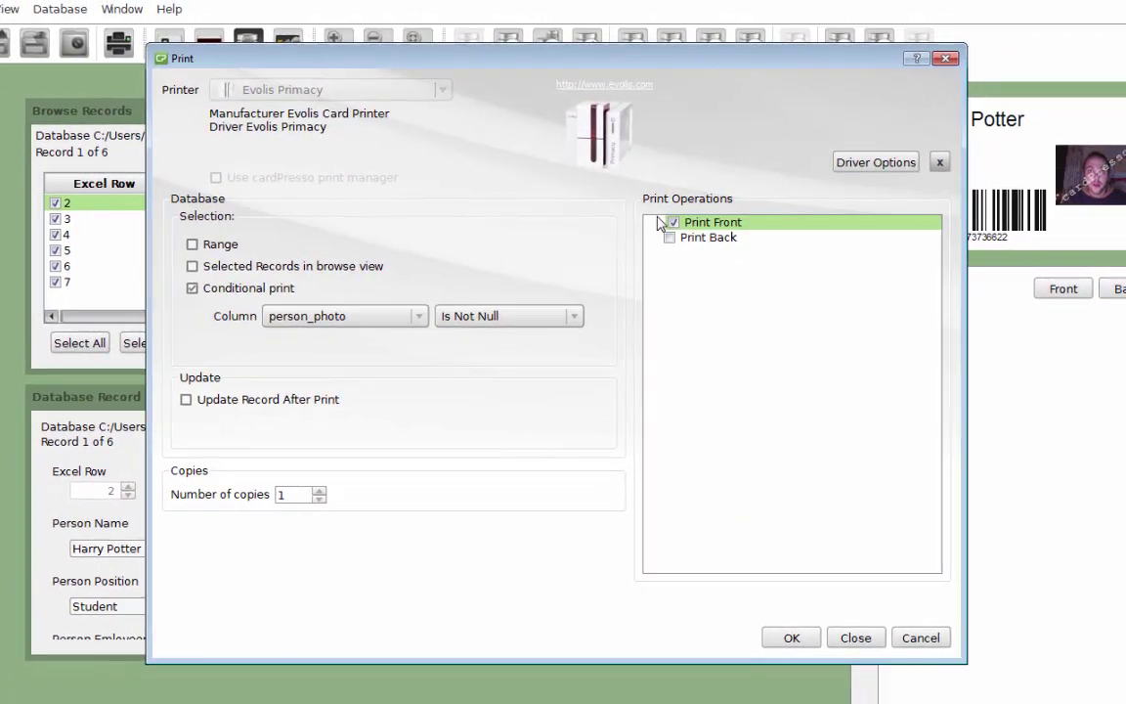
pyautogui.click(931, 67)
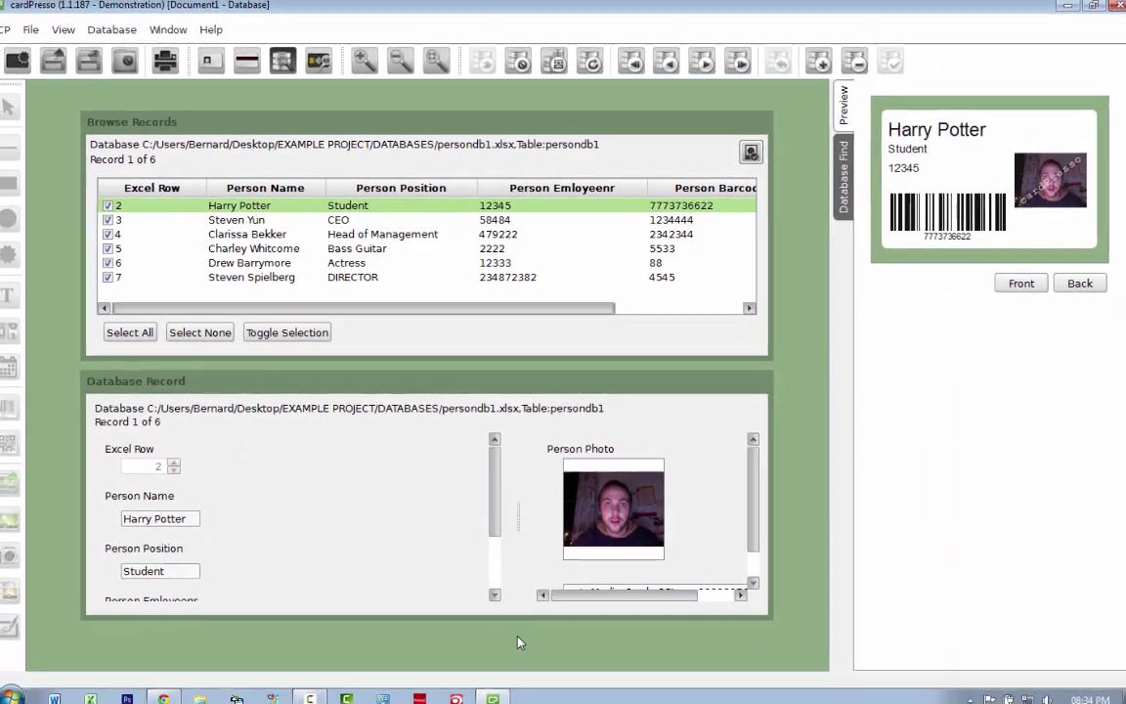